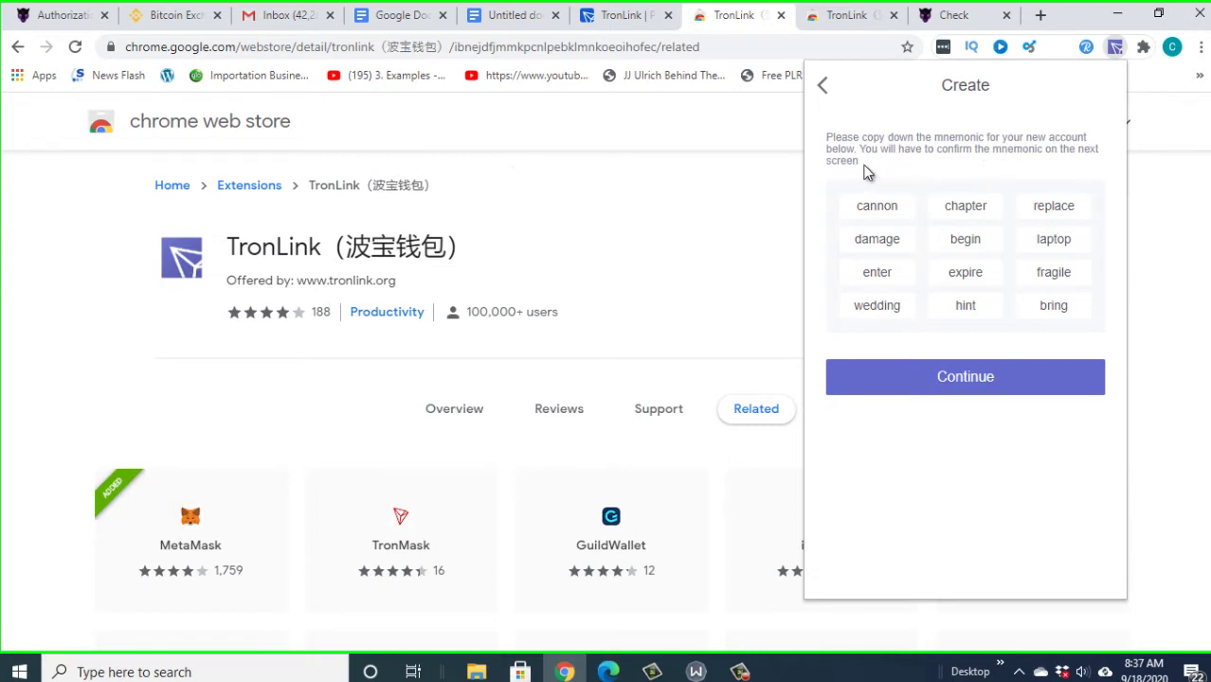
- Select all twelve mnemonic words of the new account for copying, and continue to the phrase confirmation
{"action": "triple_click", "coordinate": [868, 203]}
{"action": "left_click_drag", "start_coordinate": [869, 199], "coordinate": [870, 211]}
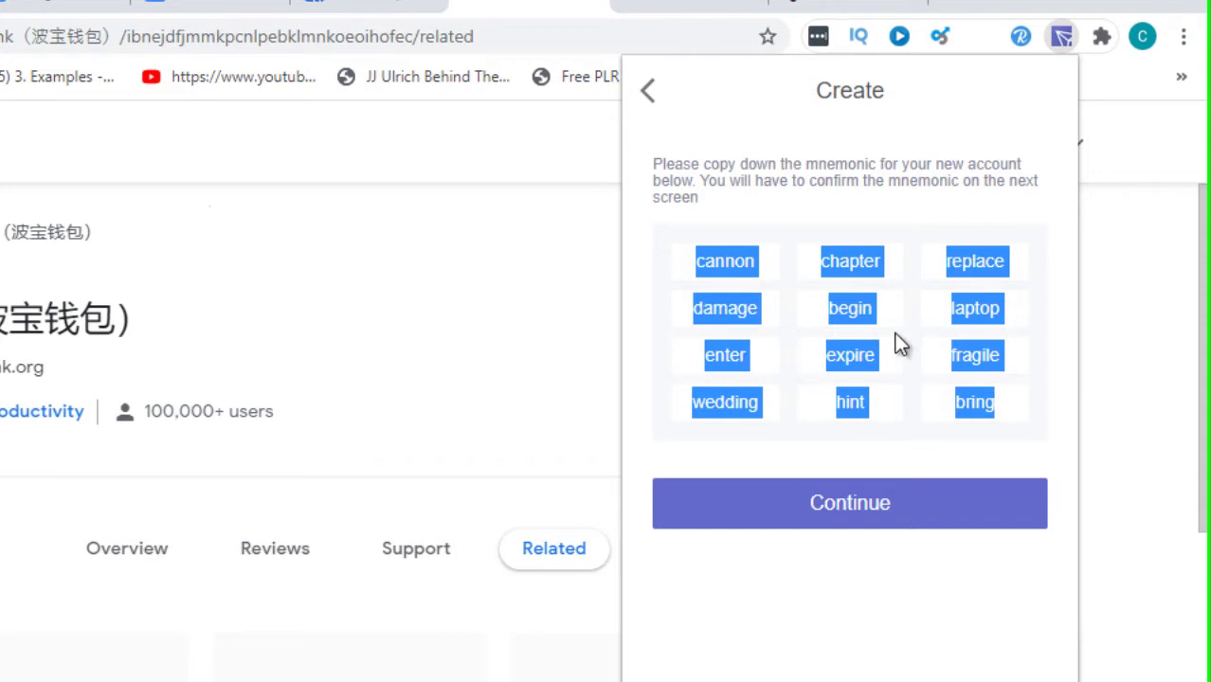
{"action": "left_click", "coordinate": [840, 513]}
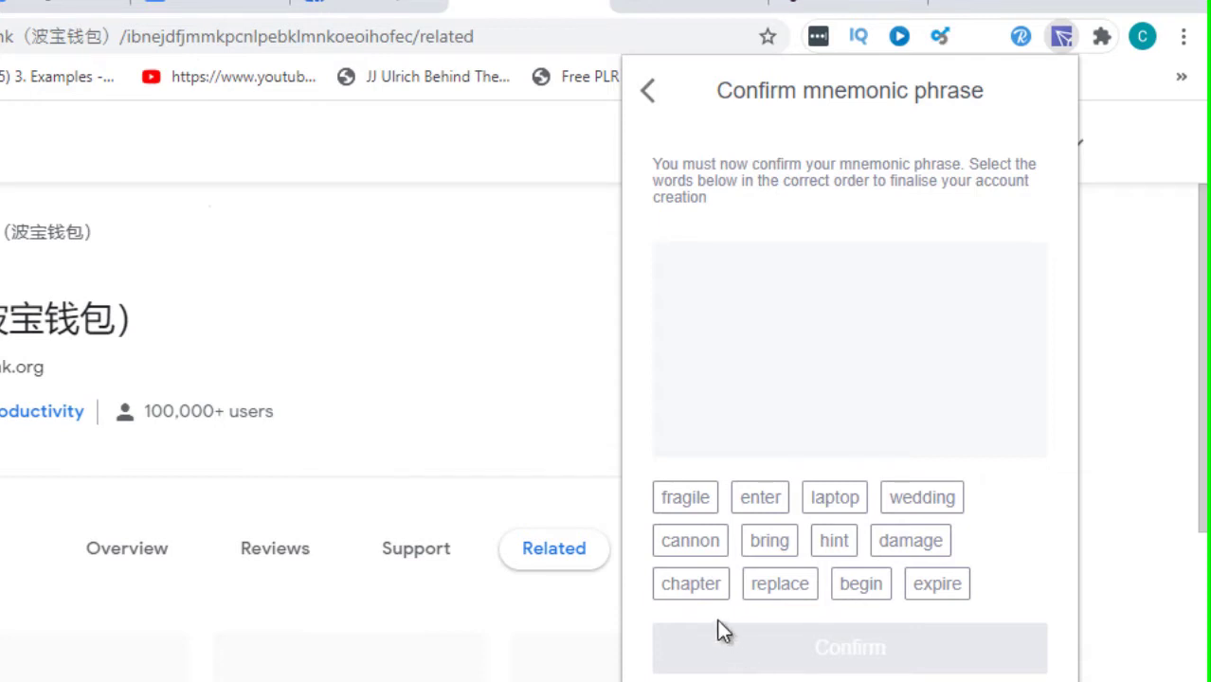
- Enter the mnemonic phrase by choosing its twelve words in their original order, and confirm it to finalise the account
{"action": "left_click", "coordinate": [687, 542]}
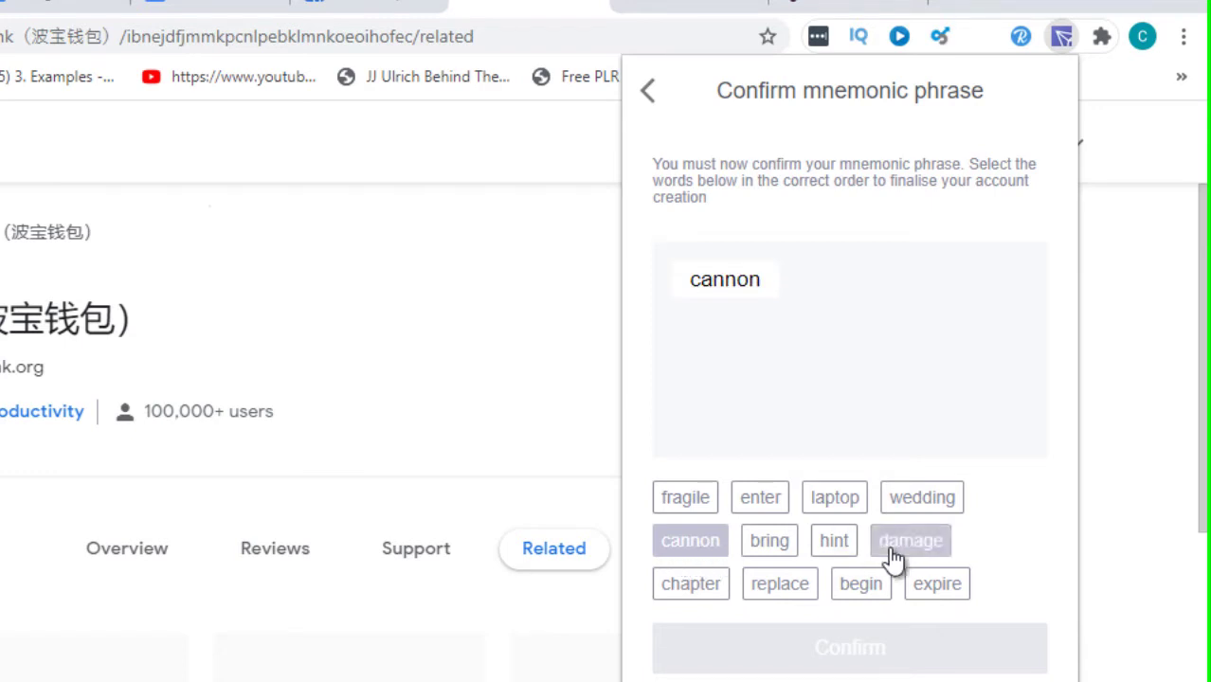
{"action": "left_click", "coordinate": [691, 595]}
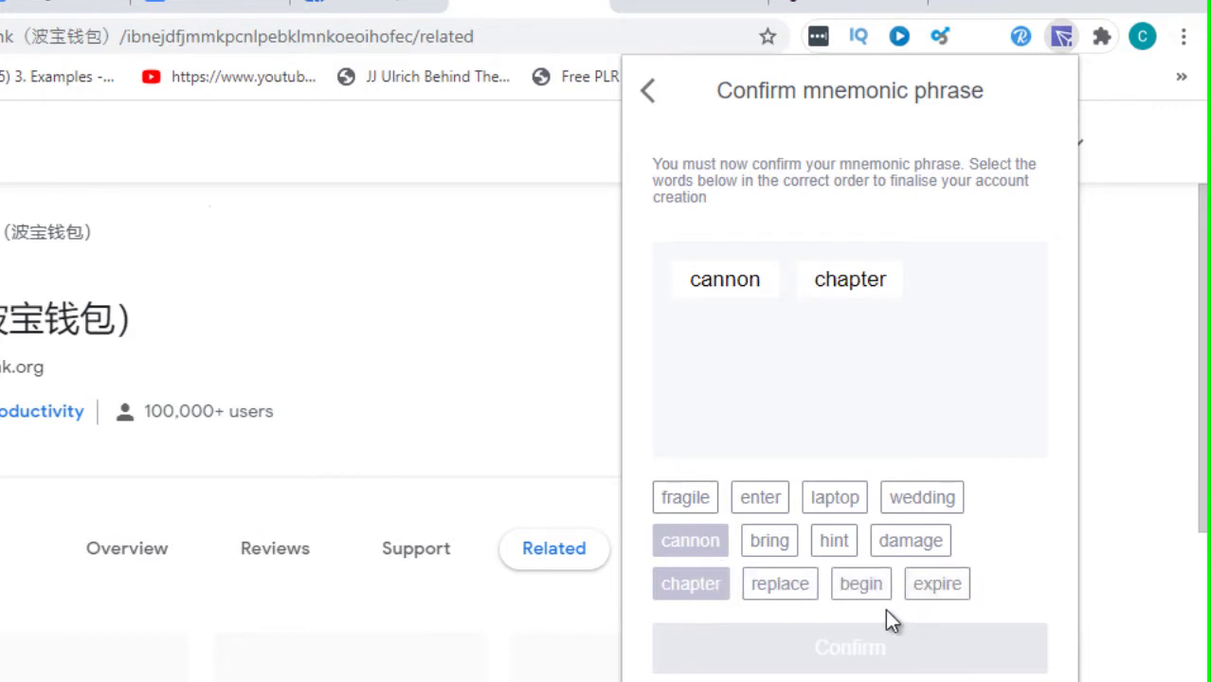
{"action": "left_click", "coordinate": [790, 595]}
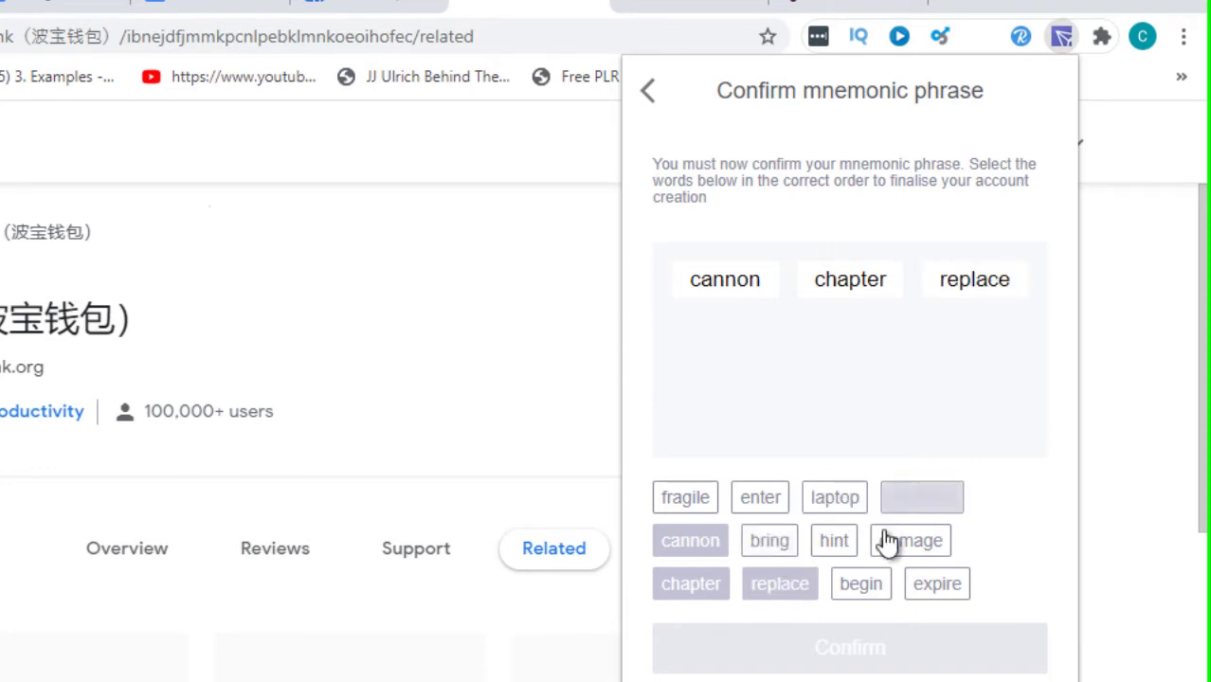
{"action": "left_click", "coordinate": [894, 551]}
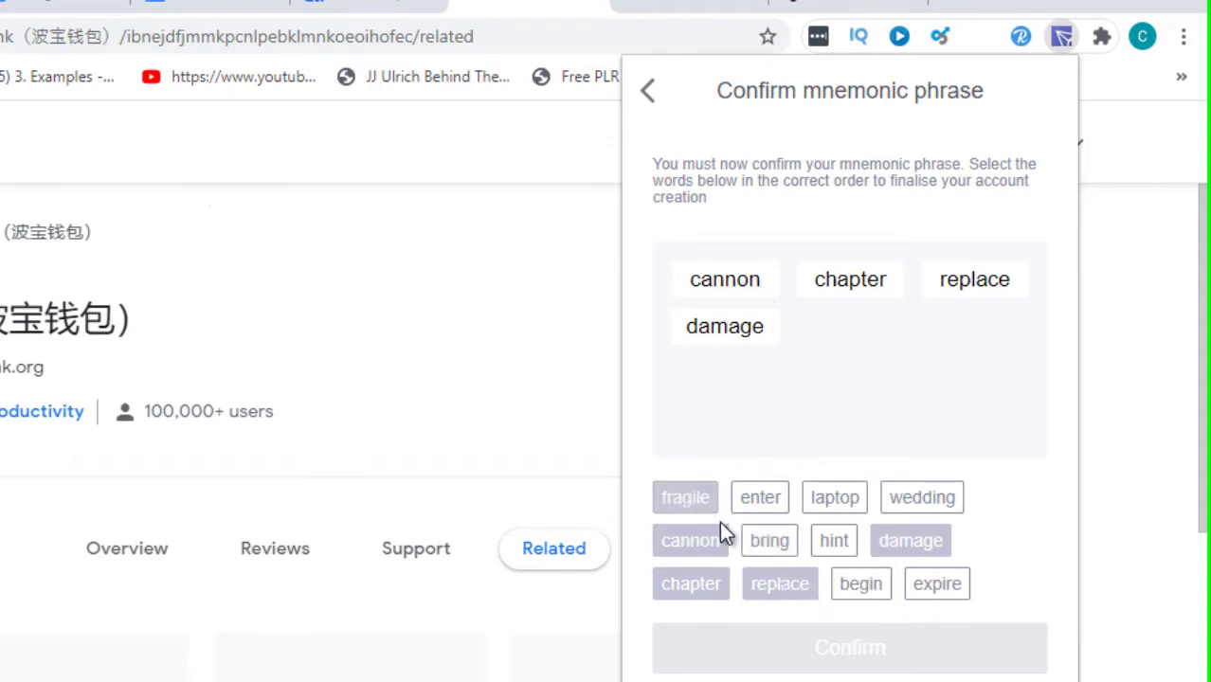
{"action": "left_click", "coordinate": [856, 584]}
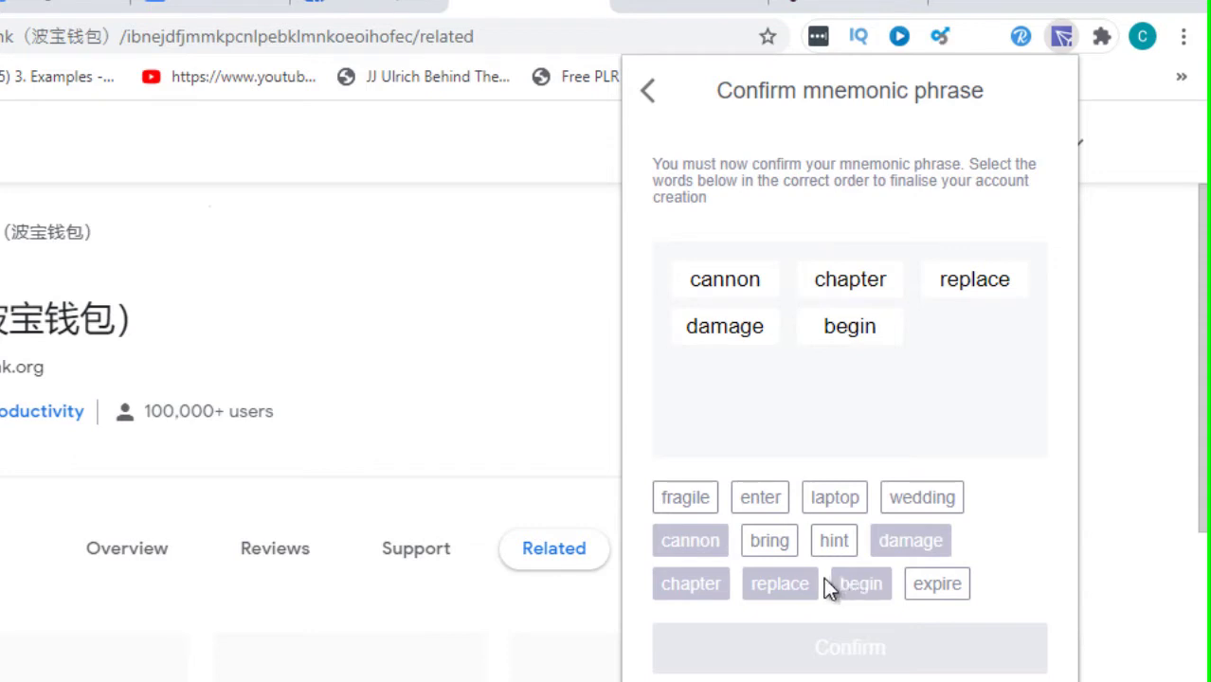
{"action": "left_click", "coordinate": [829, 506]}
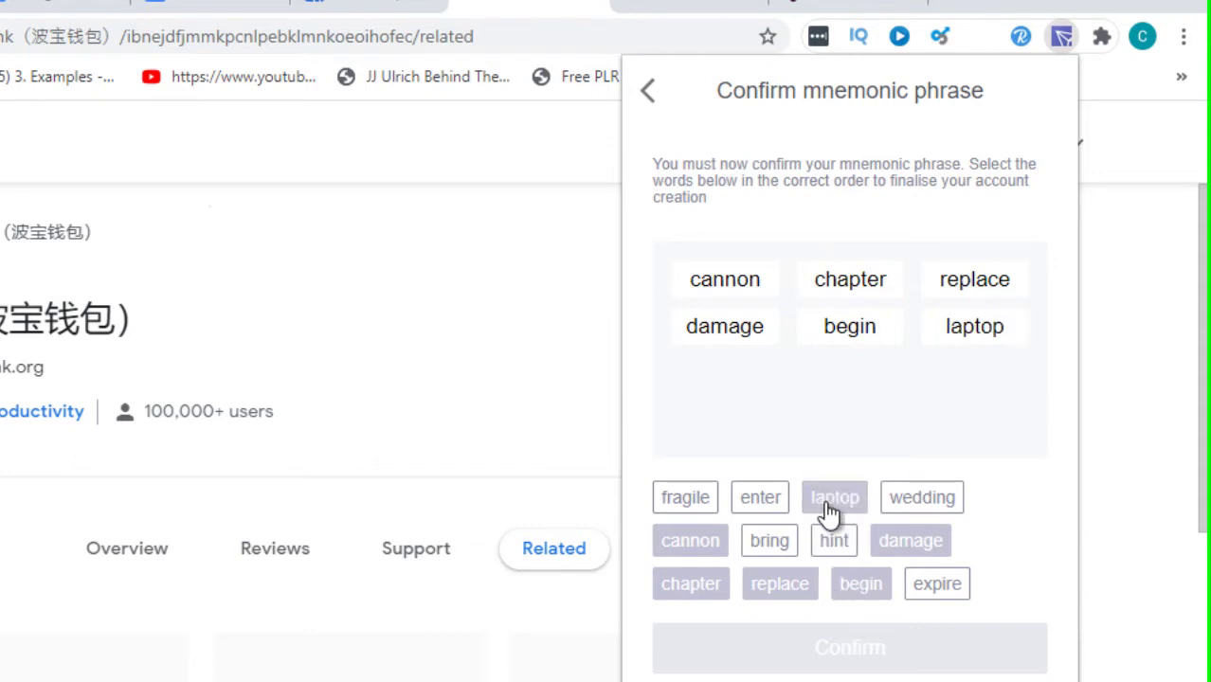
{"action": "left_click", "coordinate": [771, 512]}
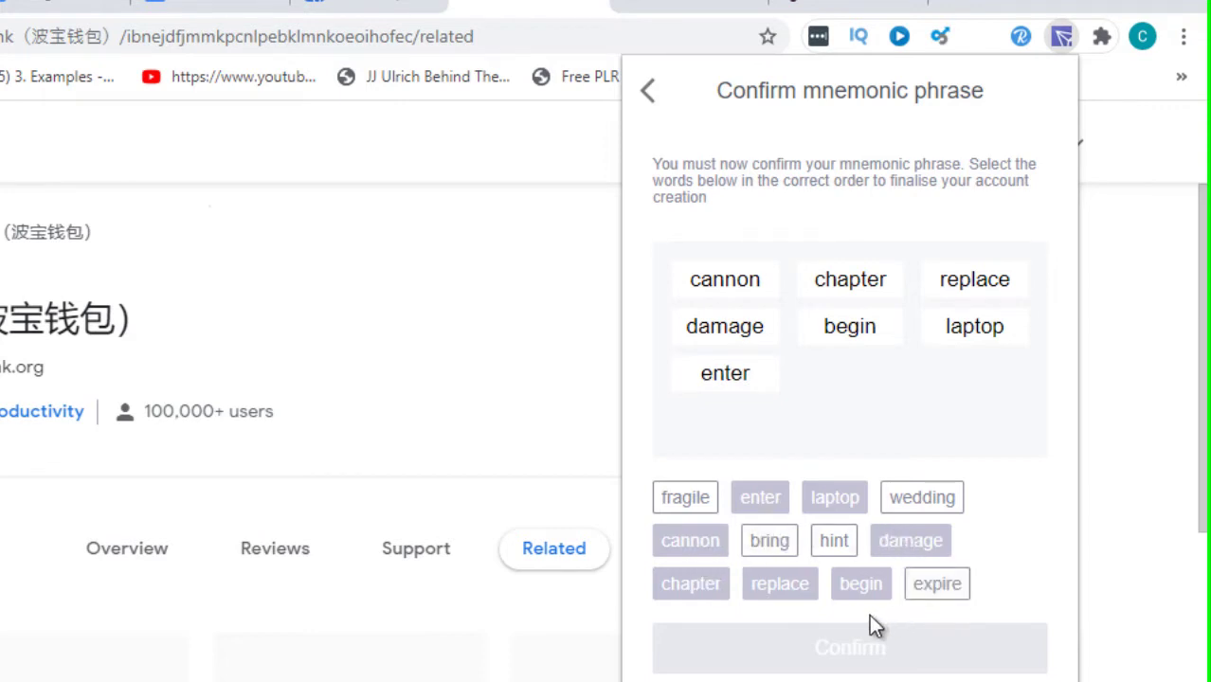
{"action": "left_click", "coordinate": [939, 586]}
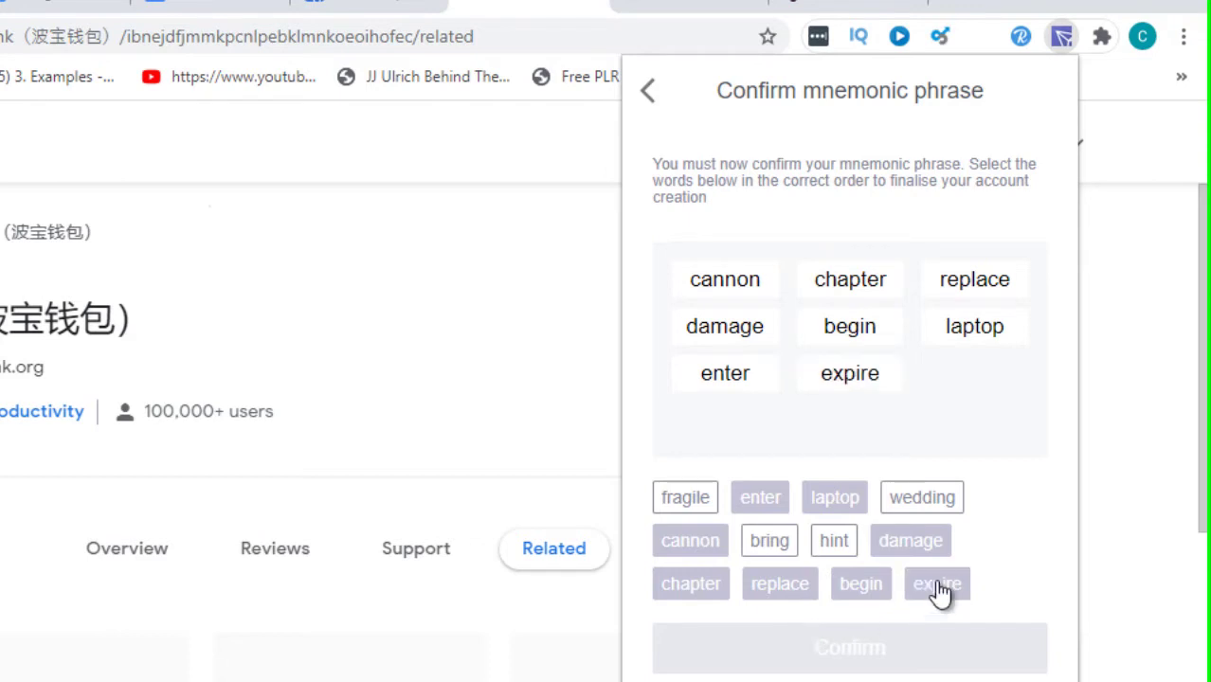
{"action": "left_click", "coordinate": [685, 499]}
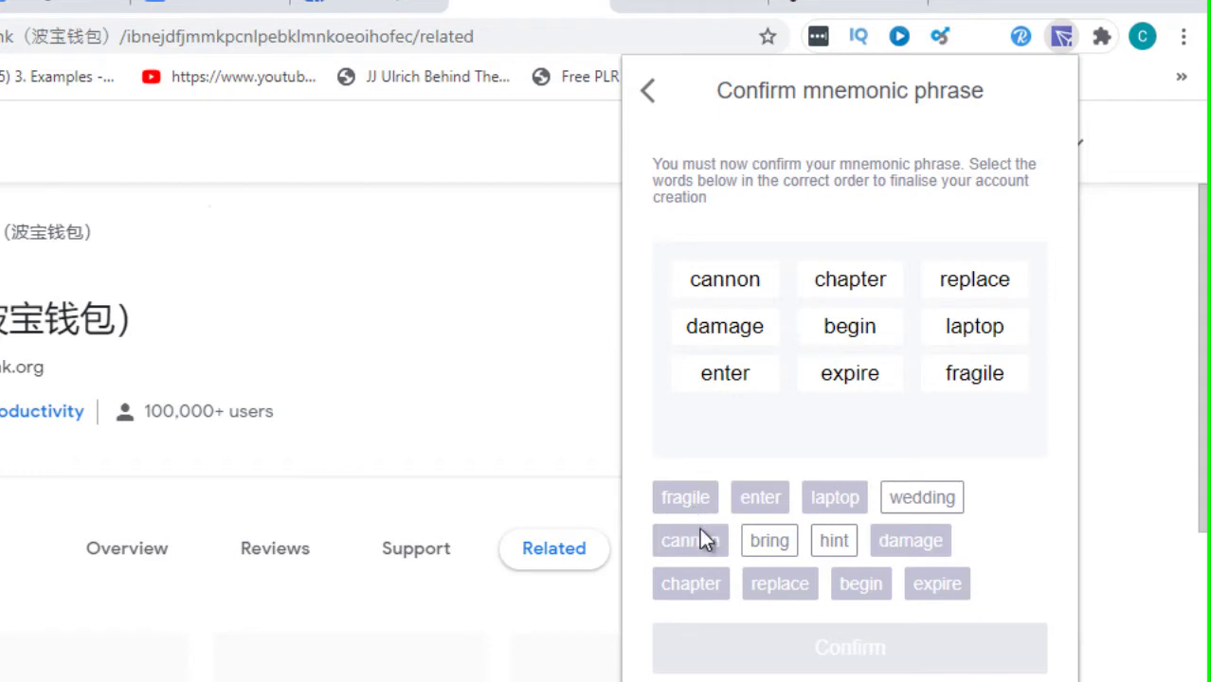
{"action": "left_click", "coordinate": [914, 512]}
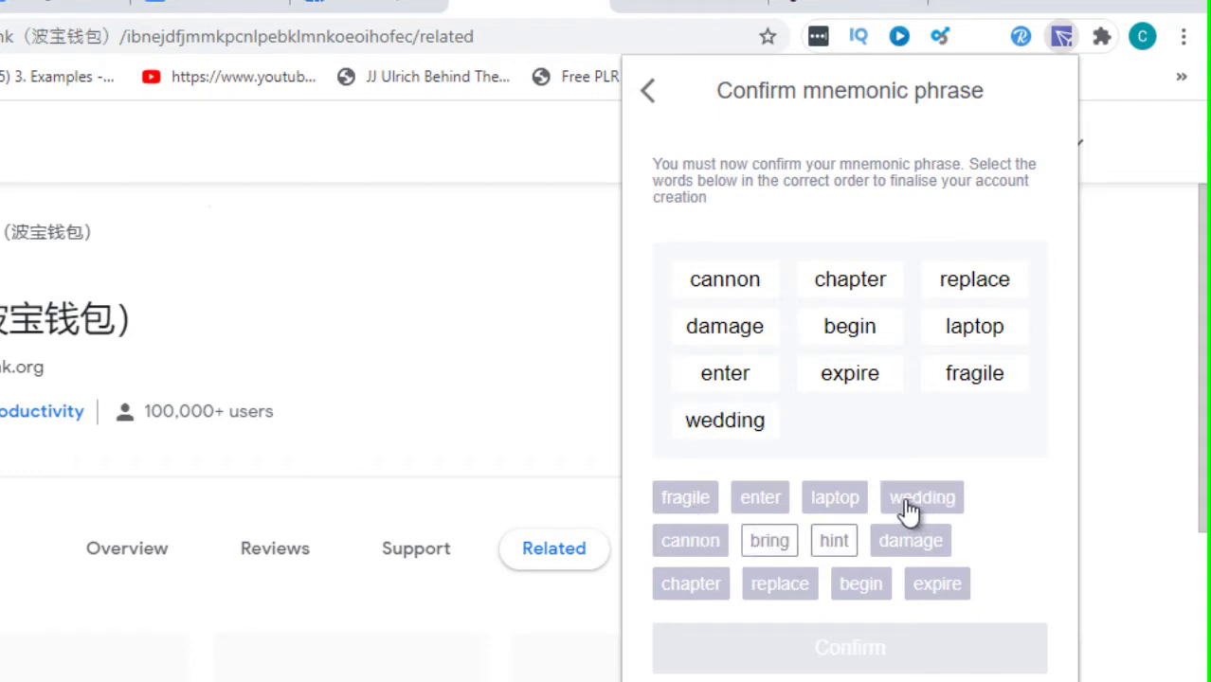
{"action": "left_click", "coordinate": [836, 551]}
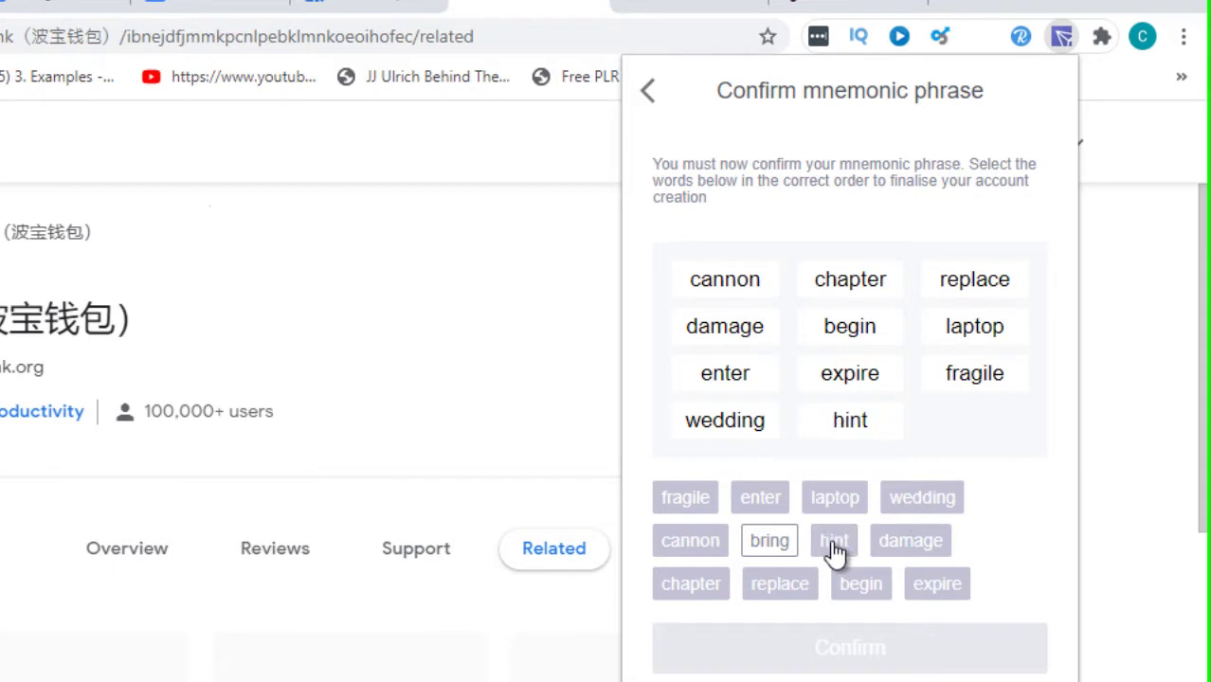
{"action": "left_click", "coordinate": [775, 548]}
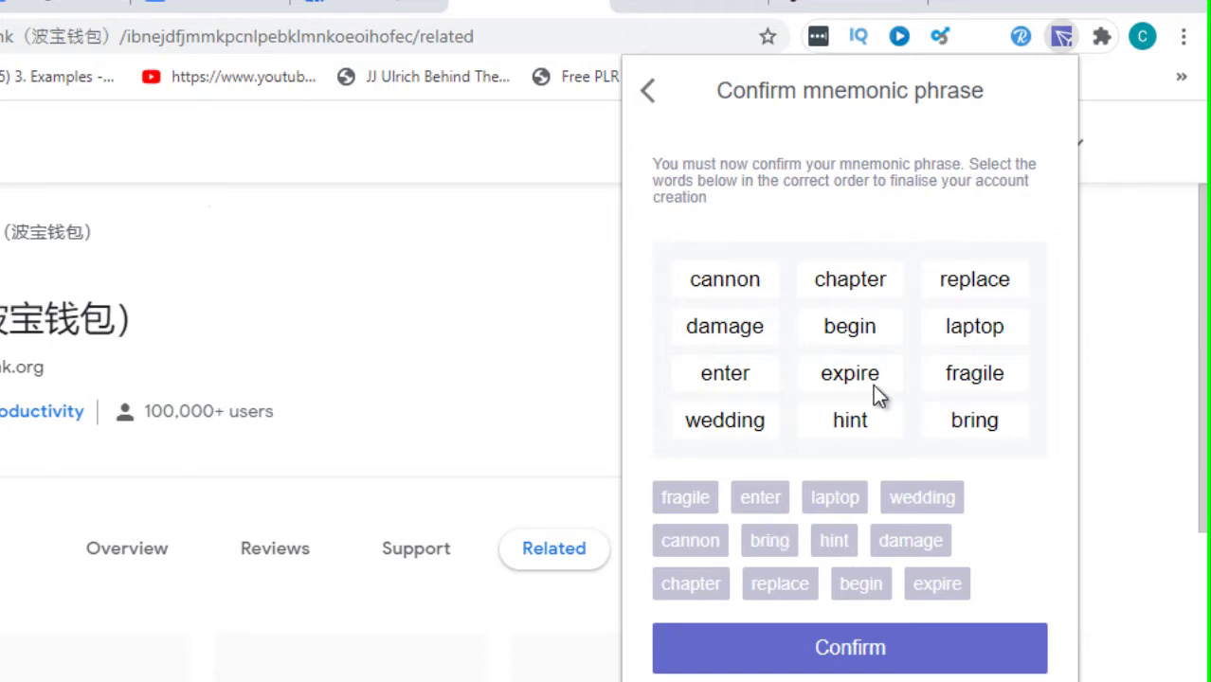
{"action": "left_click", "coordinate": [853, 664]}
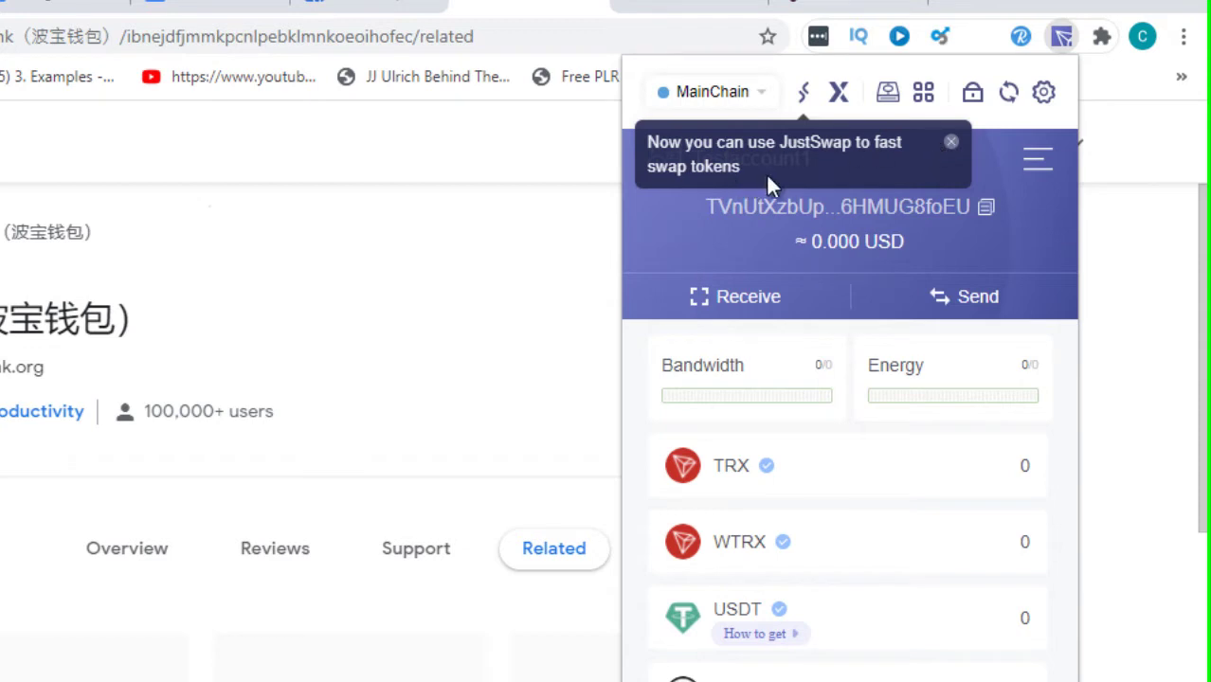
- Dismiss the JustSwap notice and copy the new account's wallet address into a blank Notepad document
{"action": "left_click", "coordinate": [950, 144]}
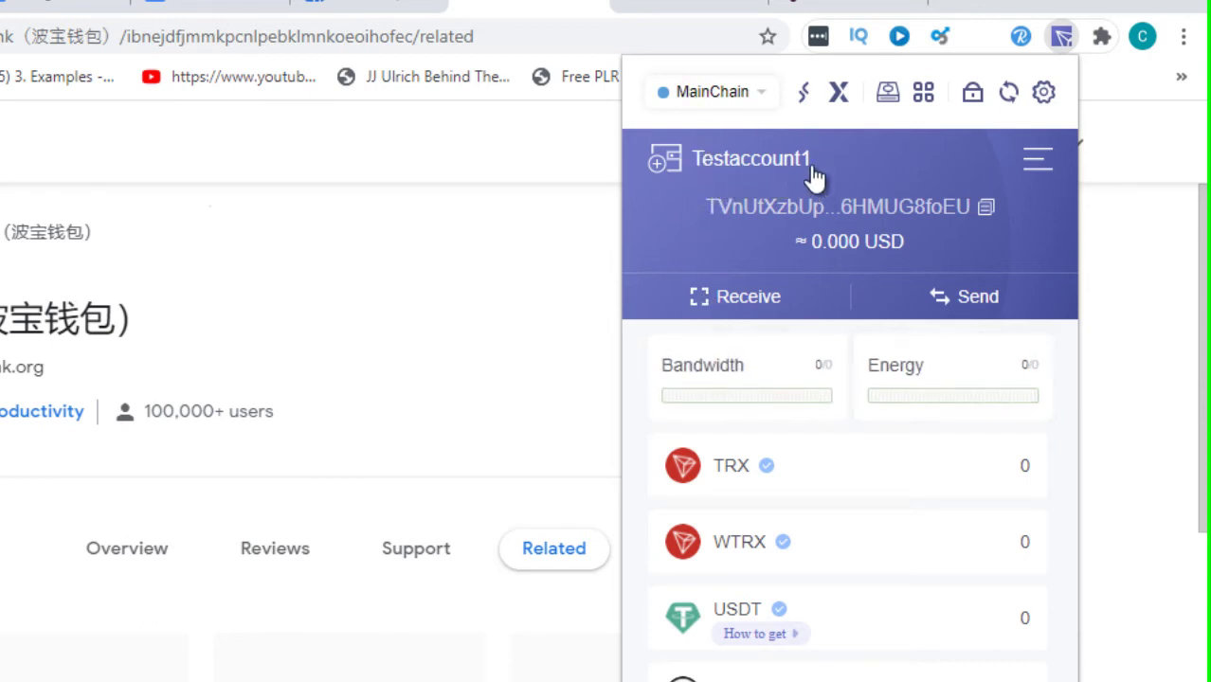
{"action": "left_click", "coordinate": [984, 210]}
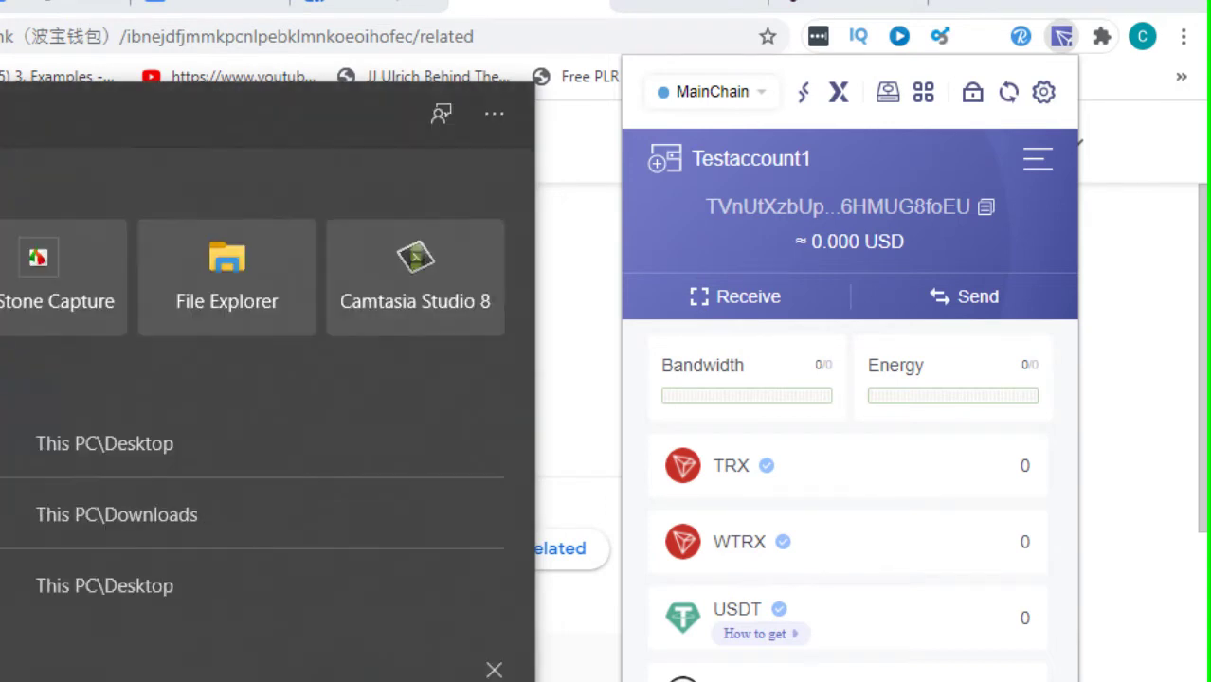
{"action": "type", "text": "notepad"}
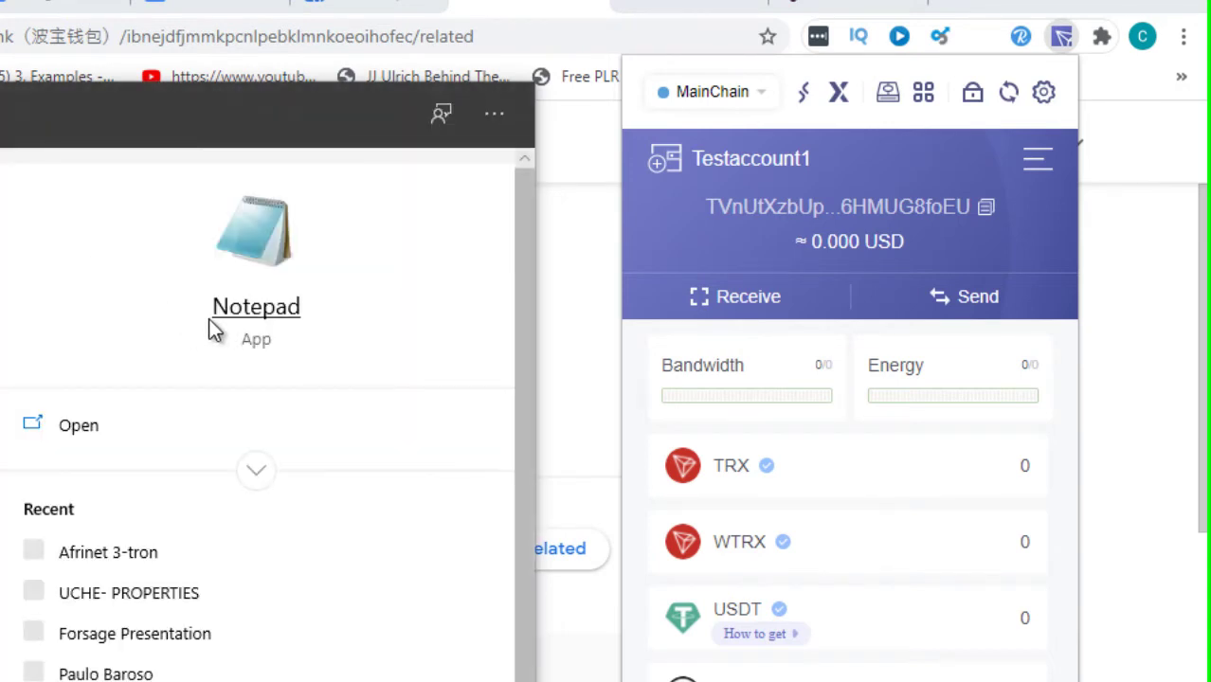
{"action": "left_click", "coordinate": [256, 309]}
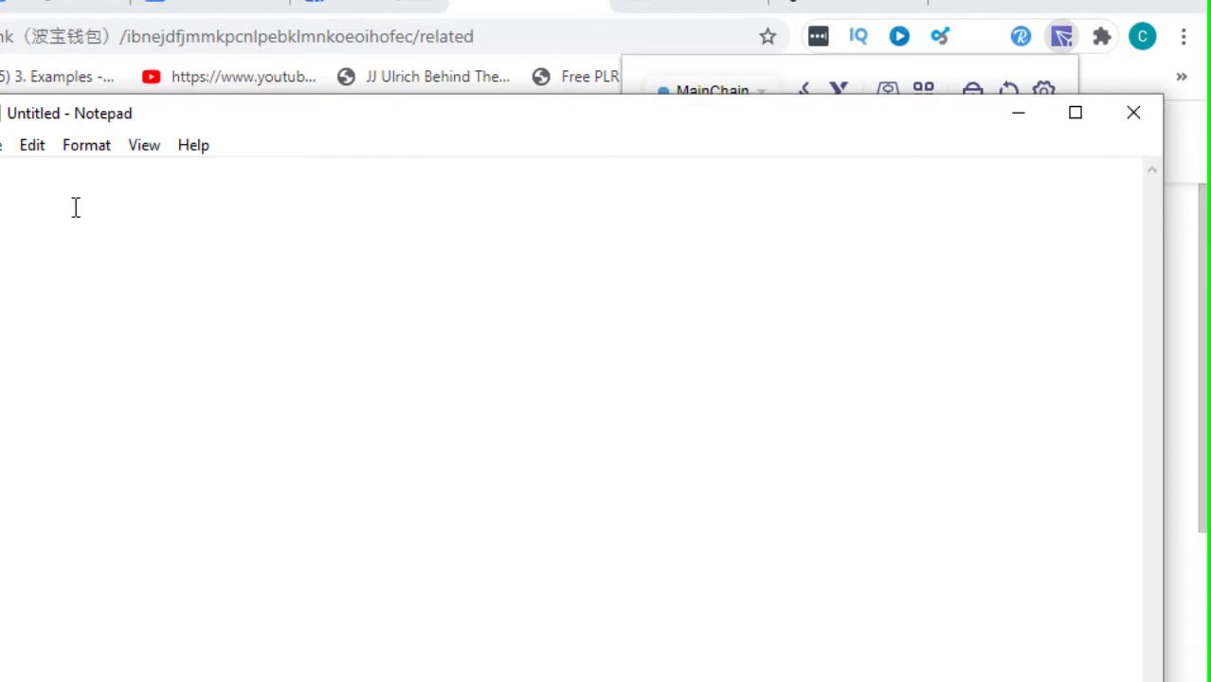
{"action": "right_click", "coordinate": [73, 207]}
{"action": "left_click", "coordinate": [130, 318]}
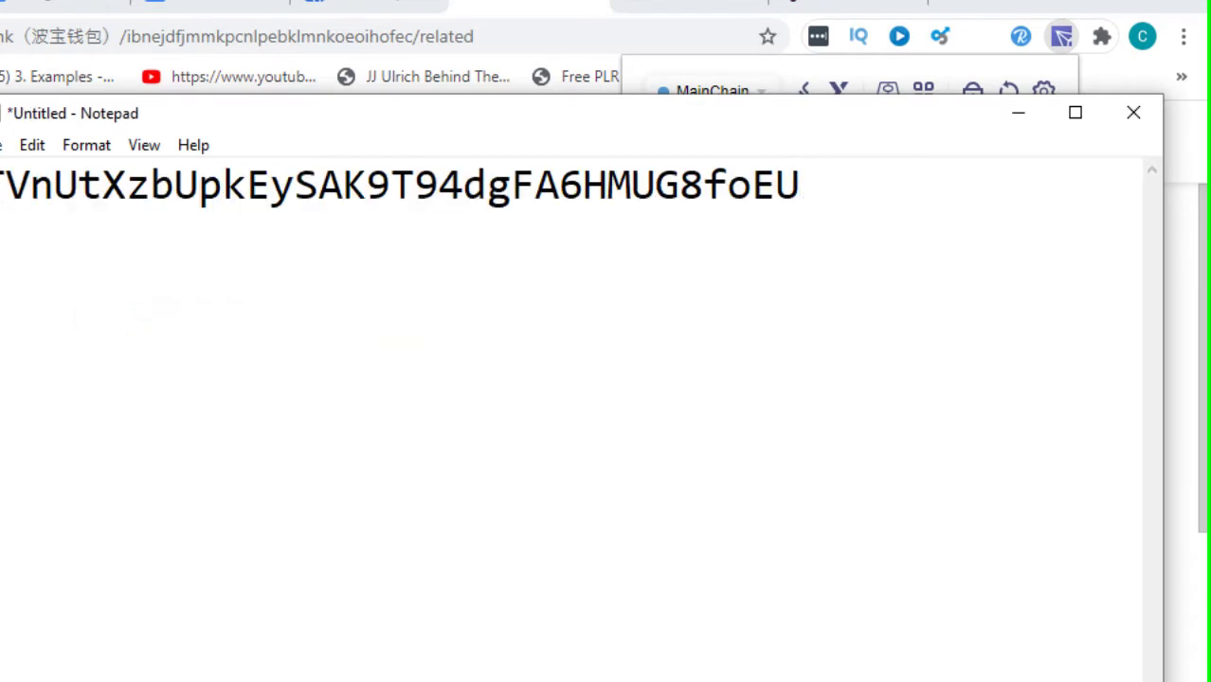
- Put the heading "Tron account" on its own line above the pasted address and the label "address:" before it
{"action": "type", "text": "Tron acc"}
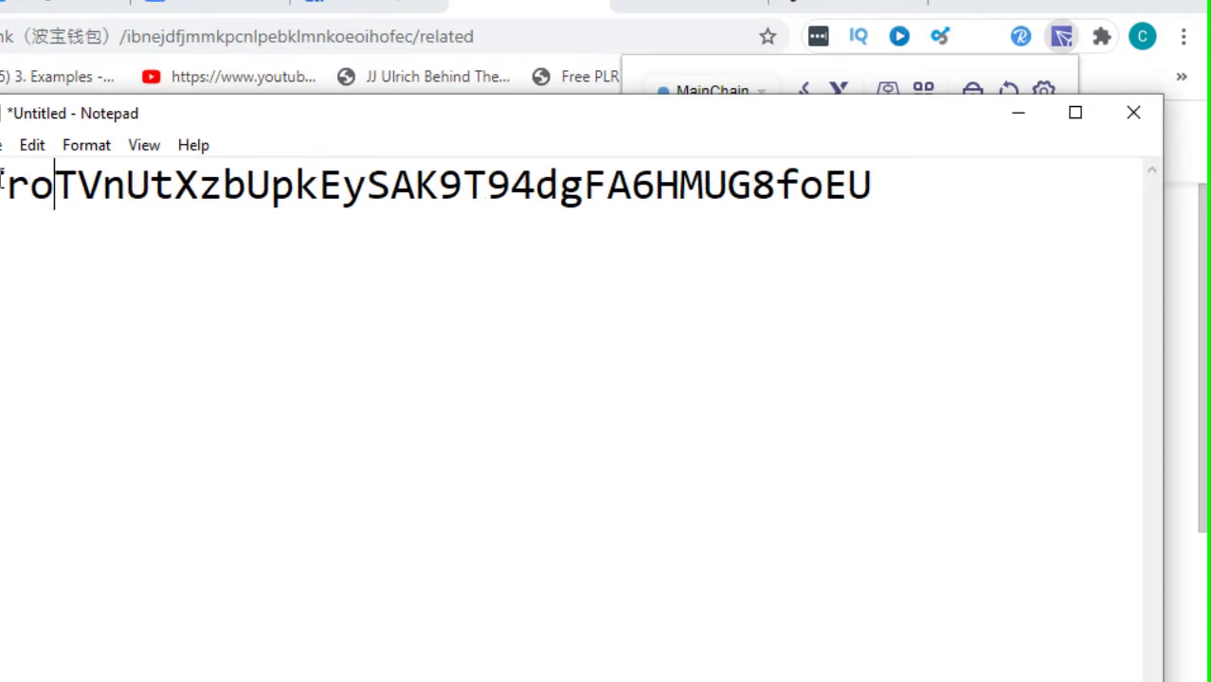
{"action": "type", "text": "ount"}
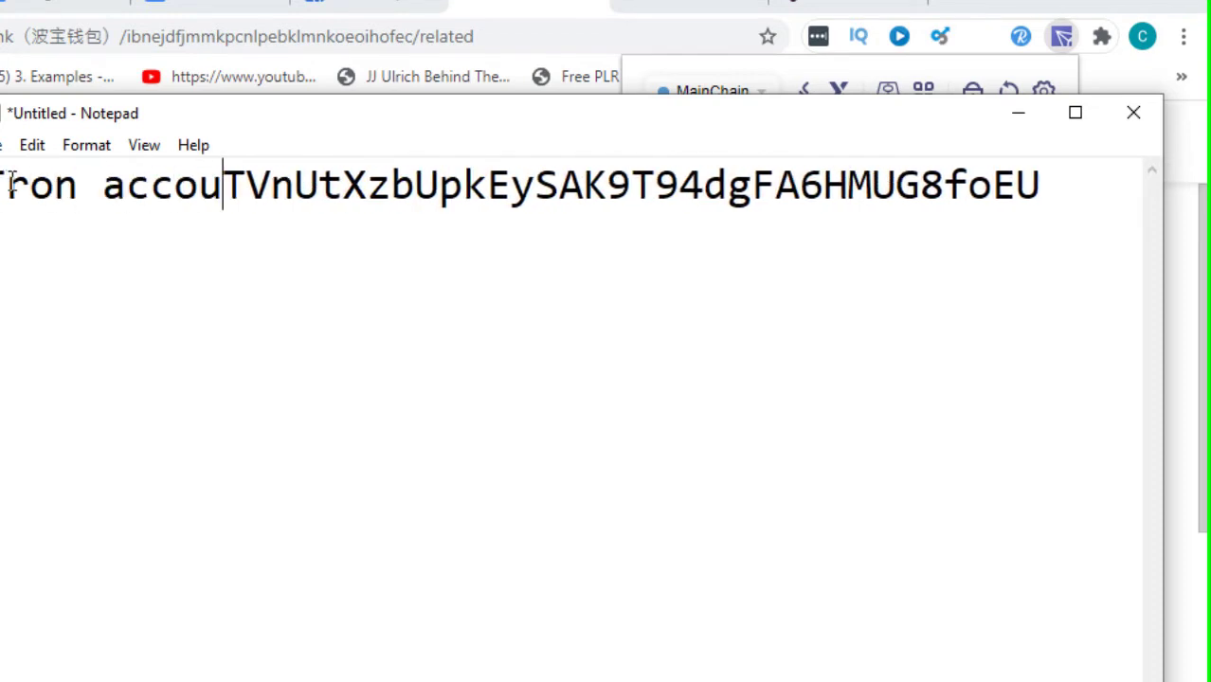
{"action": "key", "text": "Return"}
{"action": "type", "text": "addr"}
{"action": "type", "text": "ess:"}
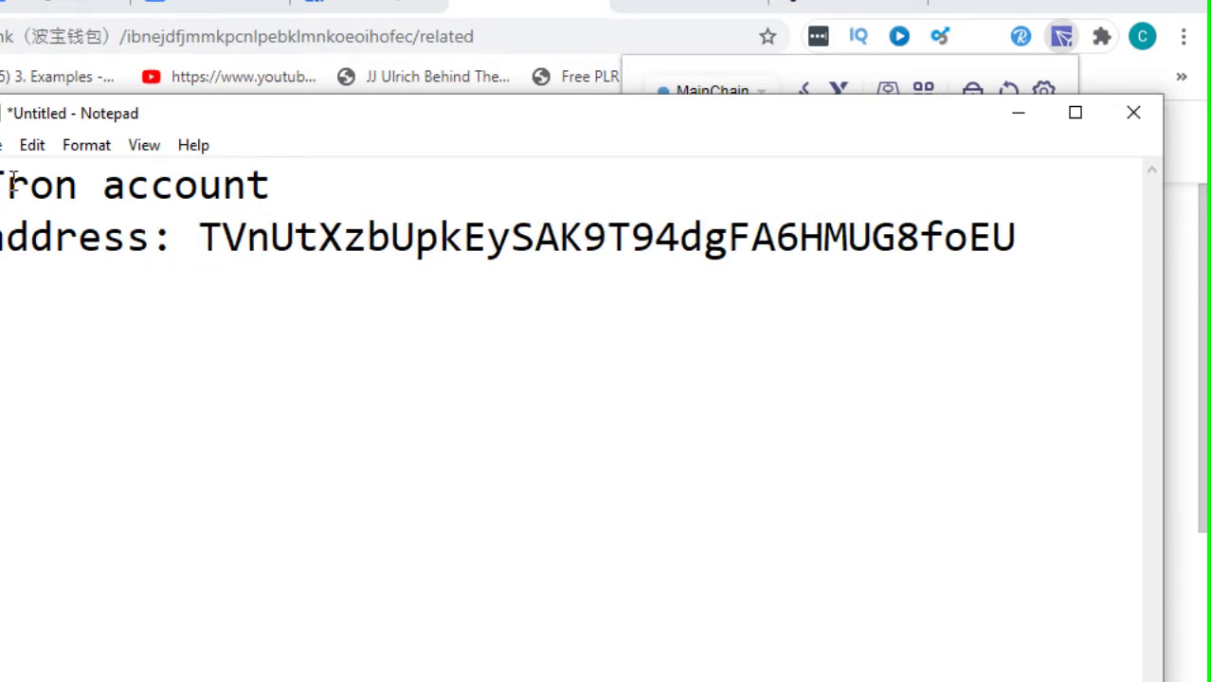
- Highlight the pasted wallet address in the note to examine its full length
{"action": "left_click_drag", "start_coordinate": [178, 237], "coordinate": [1023, 285]}
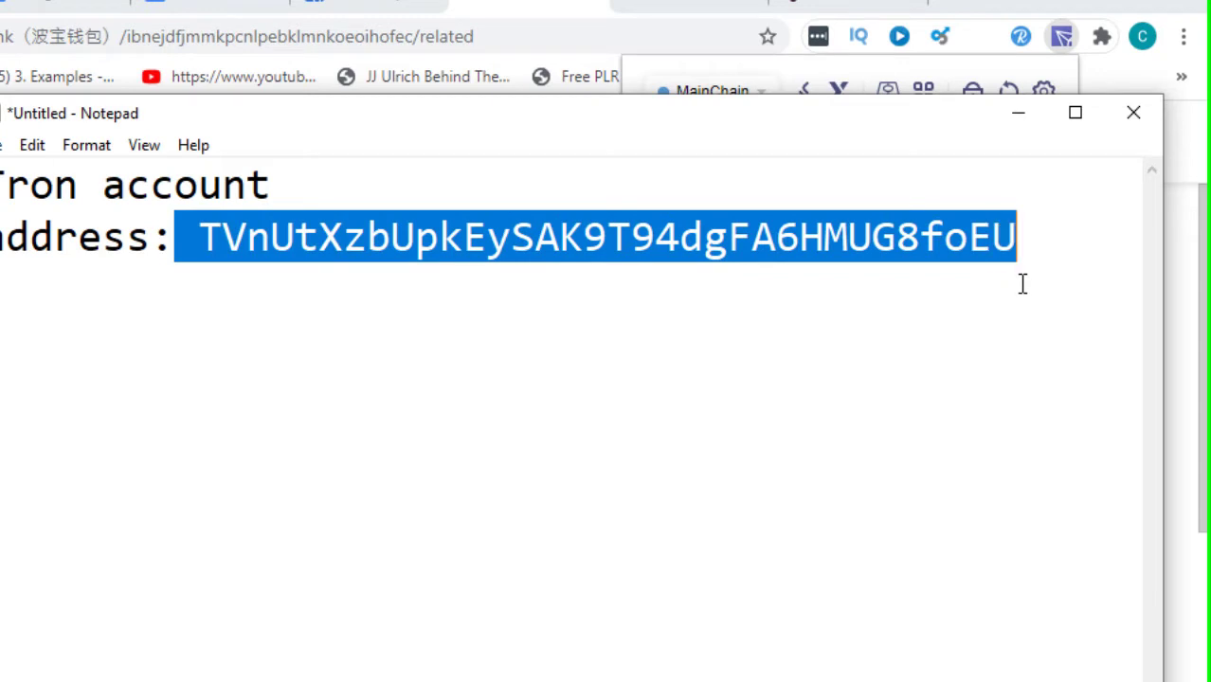
{"action": "left_click", "coordinate": [789, 353]}
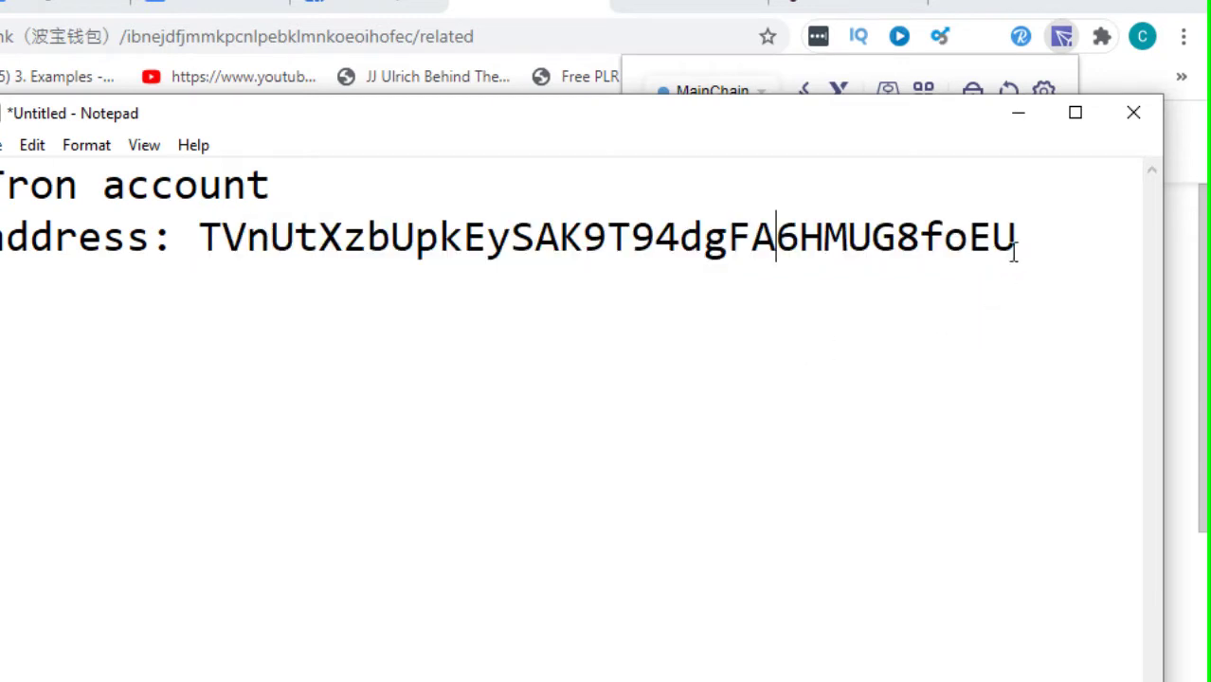
{"action": "left_click_drag", "start_coordinate": [1027, 238], "coordinate": [223, 232]}
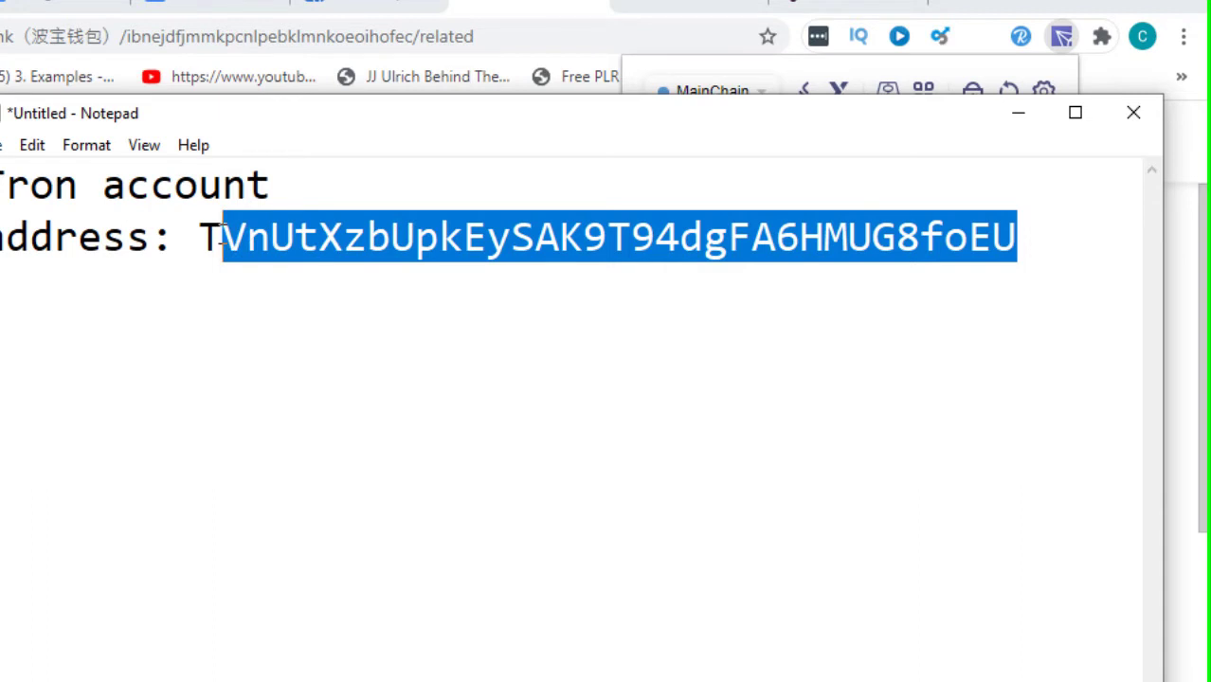
- Switch back to Chrome and reopen the TronLink wallet from the installed extensions
{"action": "key", "text": "alt+Tab"}
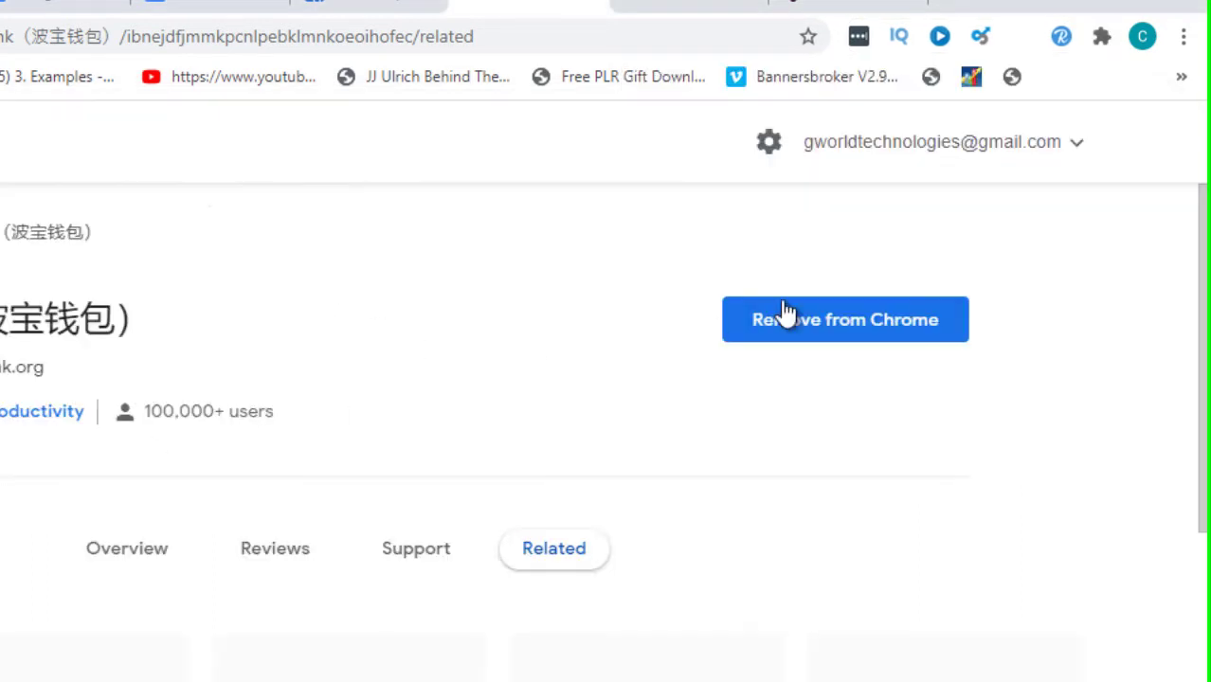
{"action": "left_click", "coordinate": [1100, 43]}
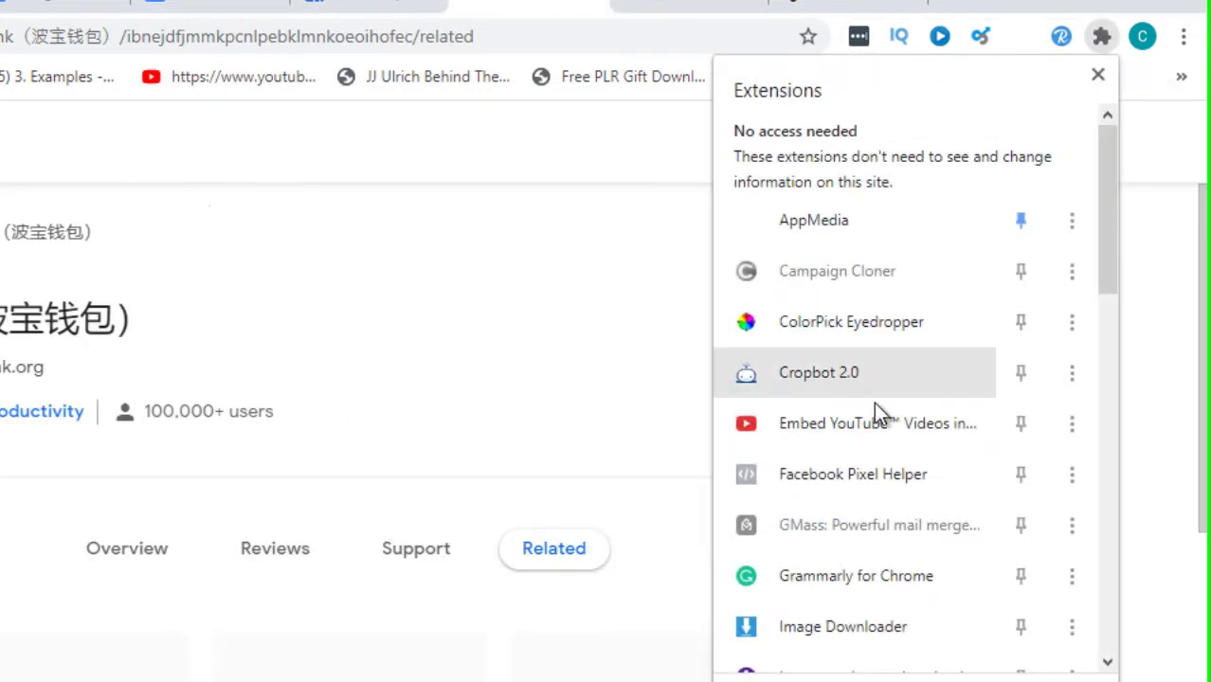
{"action": "scroll", "coordinate": [908, 362], "scroll_direction": "down", "scroll_amount": 1}
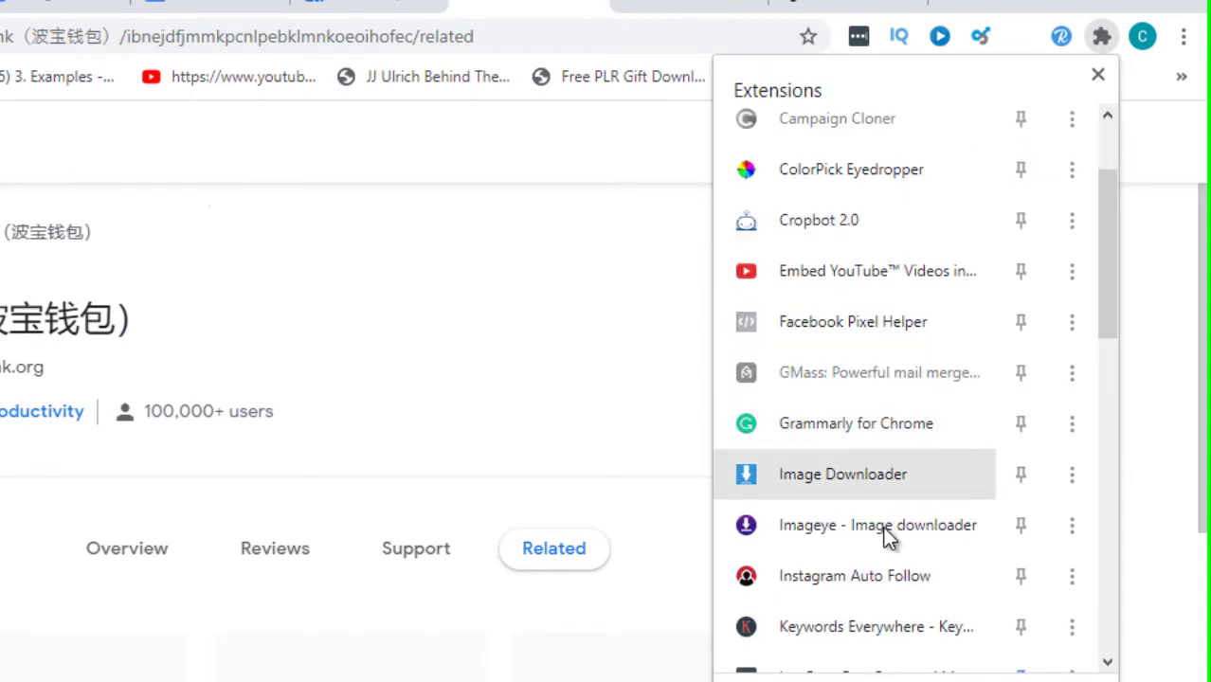
{"action": "scroll", "coordinate": [878, 520], "scroll_direction": "down", "scroll_amount": 3}
{"action": "scroll", "coordinate": [877, 526], "scroll_direction": "down", "scroll_amount": 3}
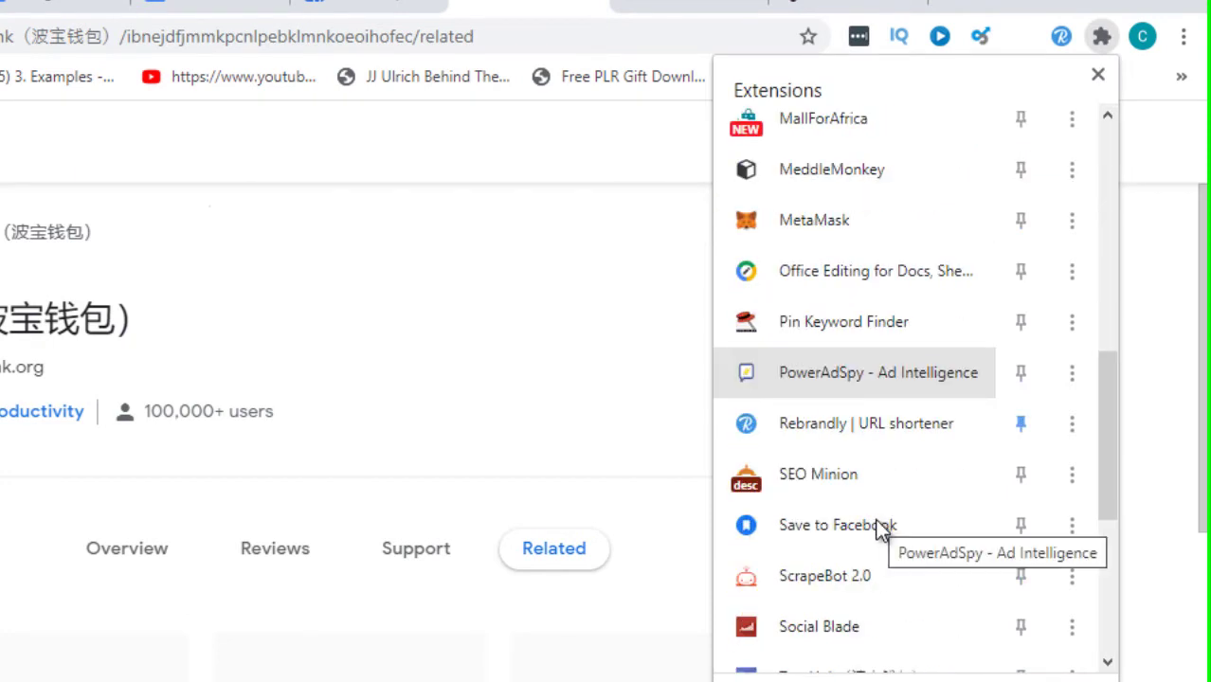
{"action": "scroll", "coordinate": [879, 527], "scroll_direction": "down", "scroll_amount": 2}
{"action": "scroll", "coordinate": [875, 523], "scroll_direction": "down", "scroll_amount": 2}
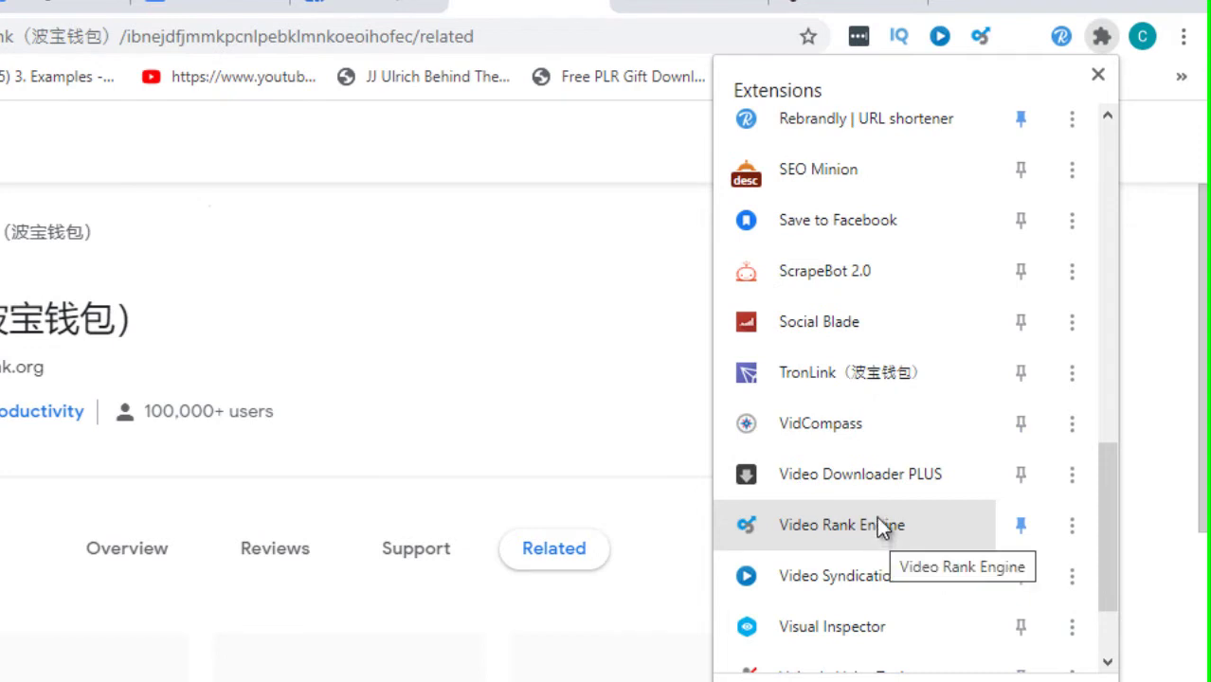
{"action": "left_click", "coordinate": [831, 371]}
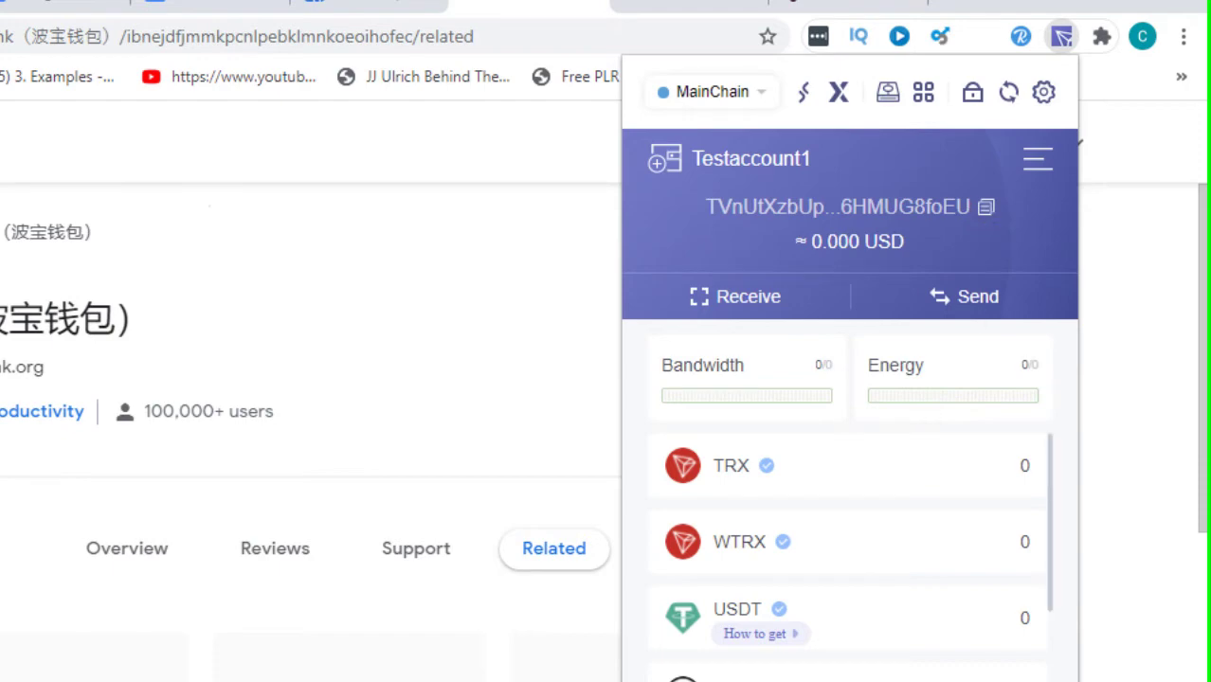
- Bring the Notepad note forward and narrow its window so it sits beside the open TronLink wallet
{"action": "key", "text": "alt+Tab"}
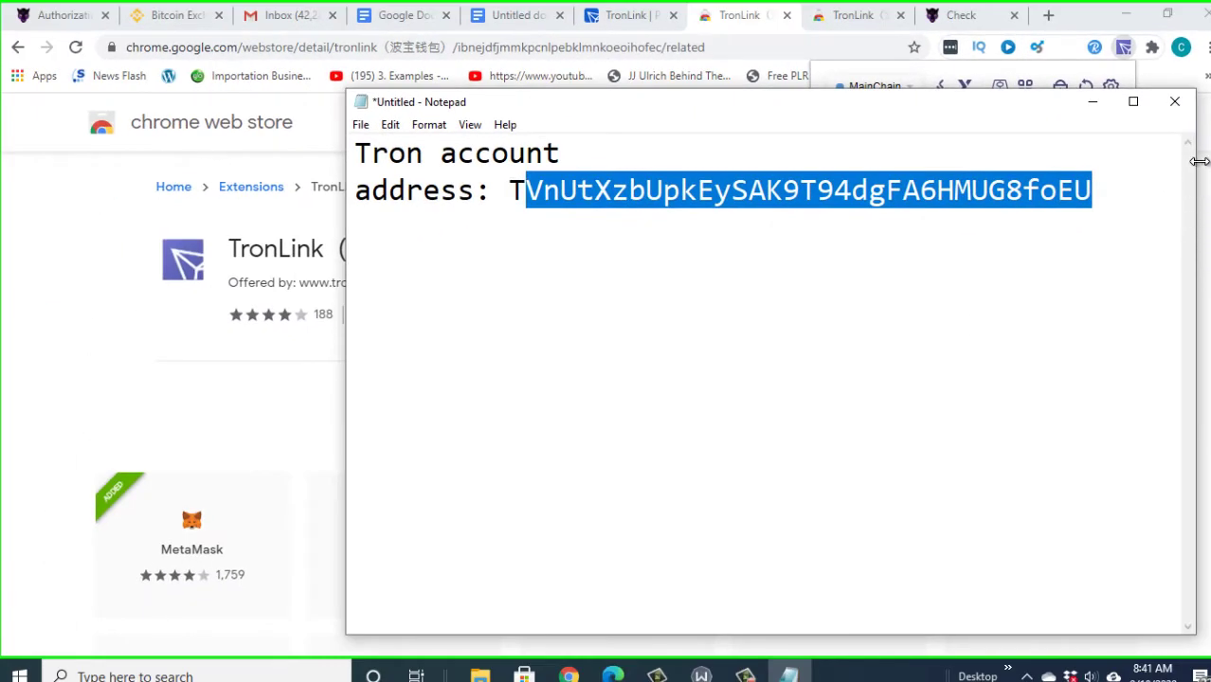
{"action": "left_click_drag", "start_coordinate": [1199, 161], "coordinate": [729, 161]}
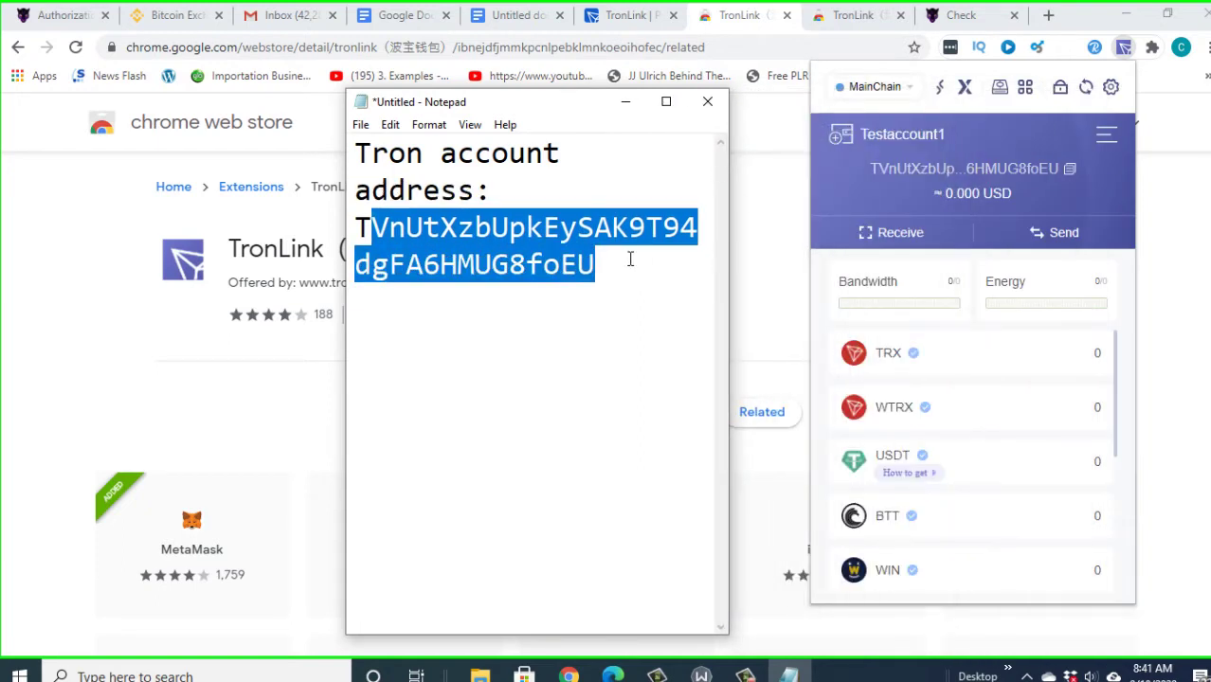
{"action": "left_click", "coordinate": [423, 274]}
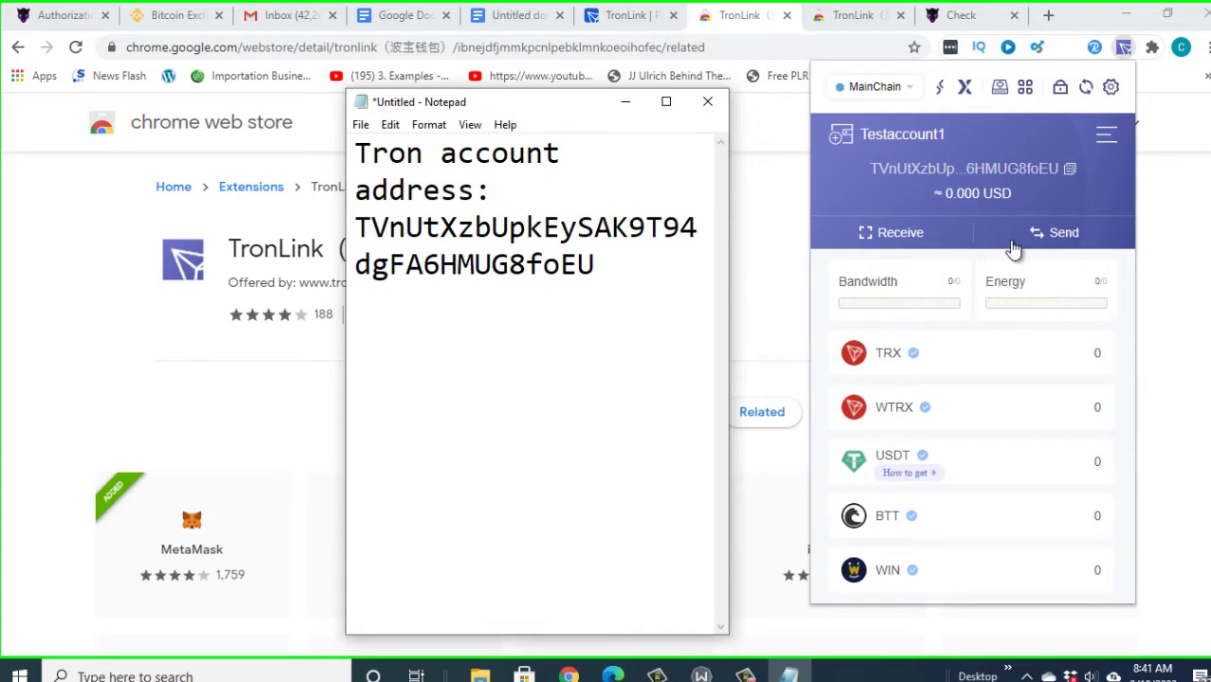
- Copy the wallet address in TronLink, and add the label "Mnemonic:" a few lines below the address in the Notepad note
{"action": "left_click", "coordinate": [1071, 169]}
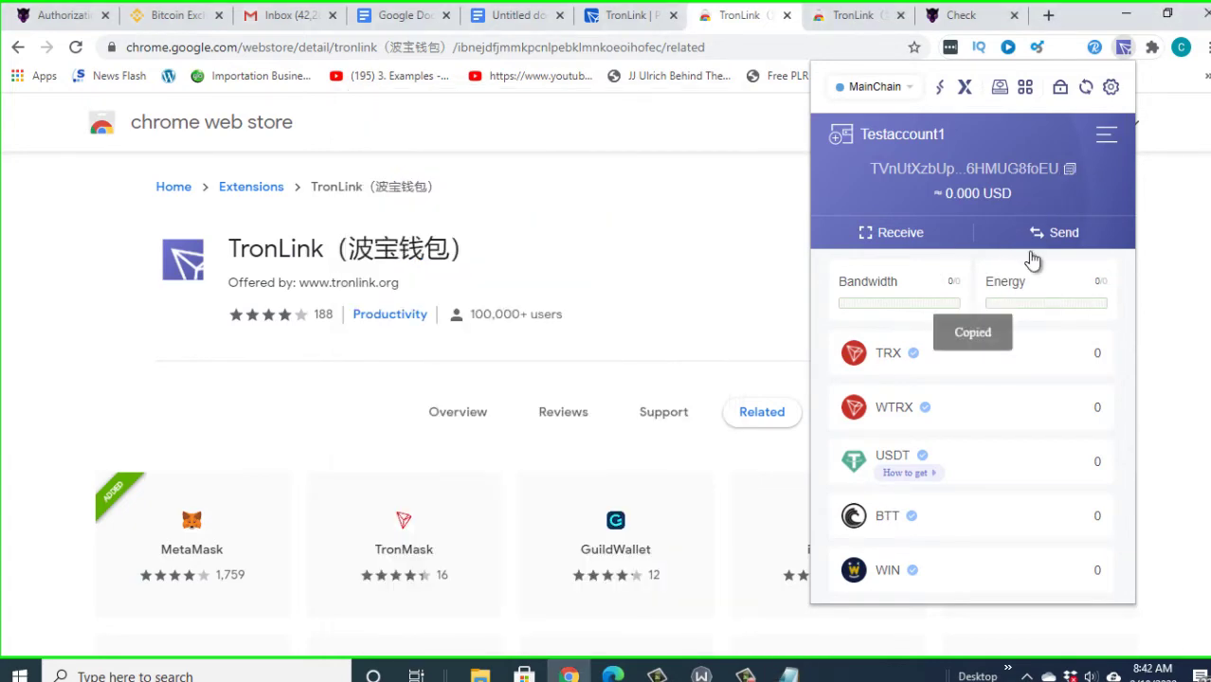
{"action": "left_click", "coordinate": [789, 675]}
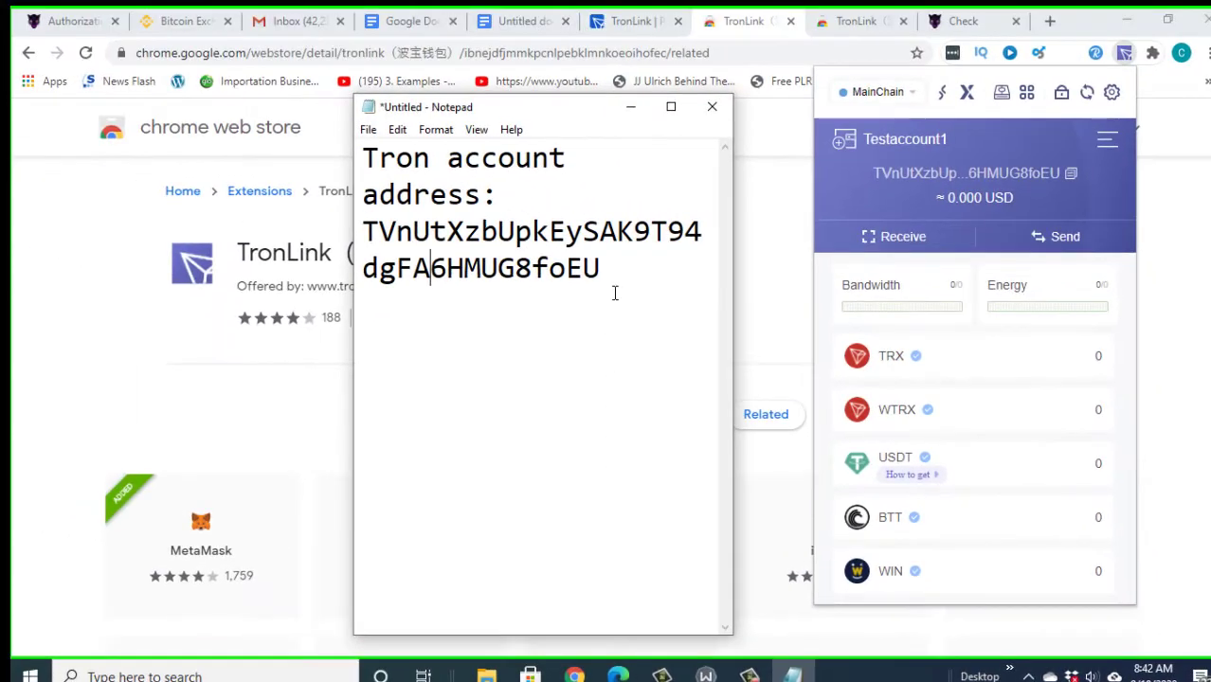
{"action": "left_click", "coordinate": [540, 239]}
{"action": "type", "text": "Meno"}
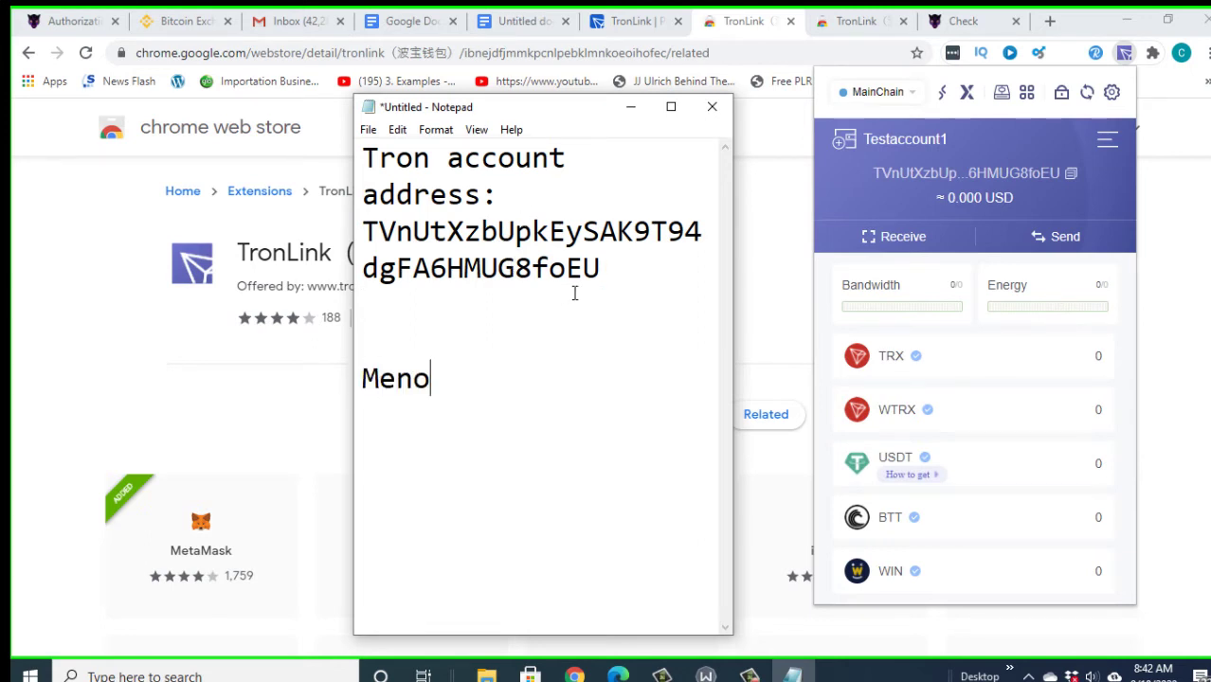
{"action": "type", "text": "moni"}
{"action": "key", "text": "BackSpace"}
{"action": "key", "text": "BackSpace"}
{"action": "key", "text": "BackSpace"}
{"action": "key", "text": "BackSpace"}
{"action": "key", "text": "BackSpace"}
{"action": "key", "text": "BackSpace"}
{"action": "key", "text": "BackSpace"}
{"action": "type", "text": "n"}
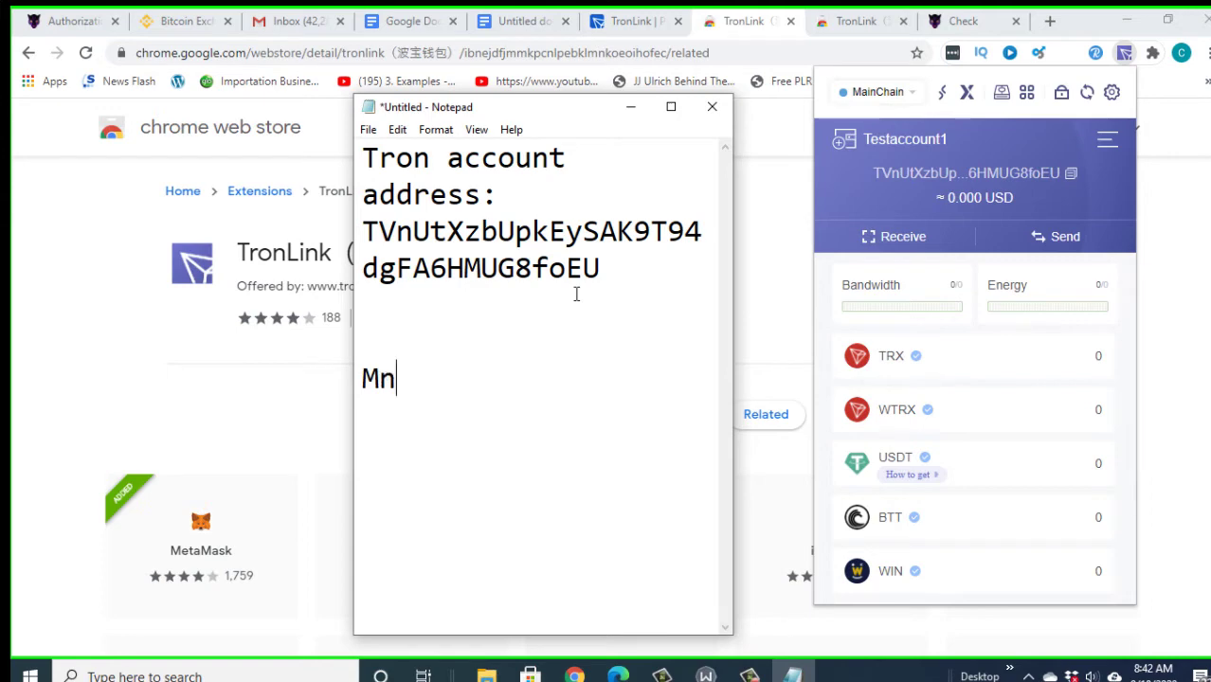
{"action": "type", "text": "emonic:"}
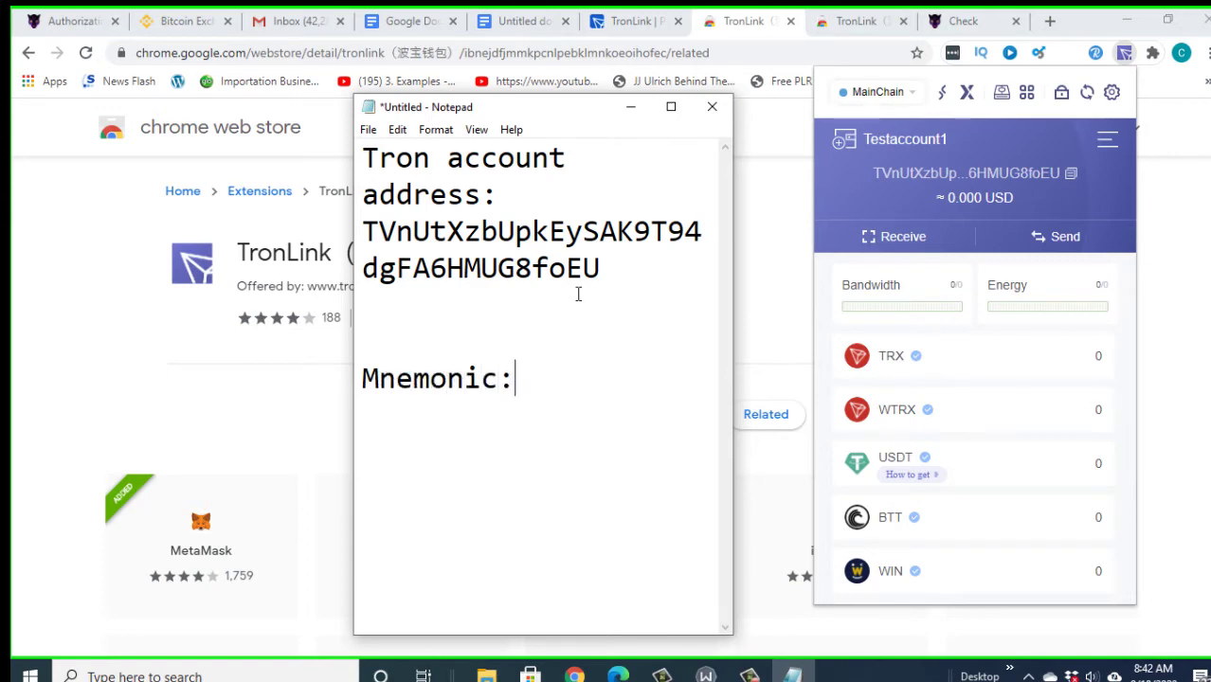
- Add the label "private Key:" two lines below the "Mnemonic:" label in the note
{"action": "mouse_move", "coordinate": [792, 674]}
{"action": "type", "text": "priv"}
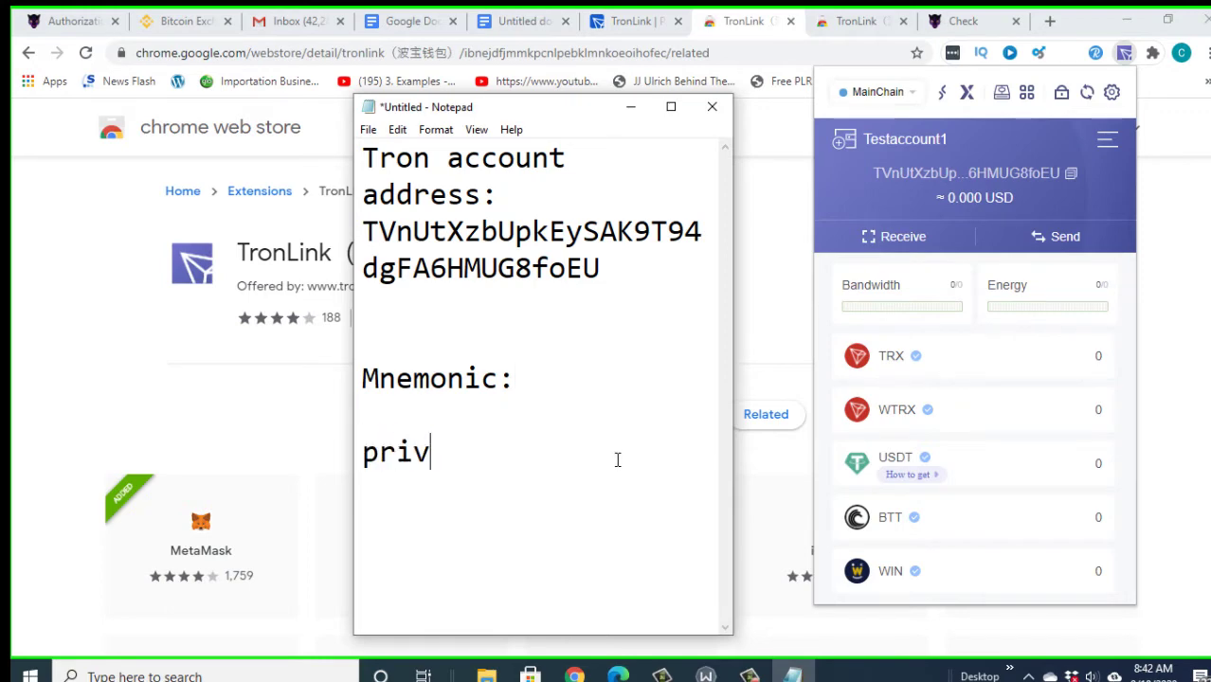
{"action": "type", "text": "ate Key:"}
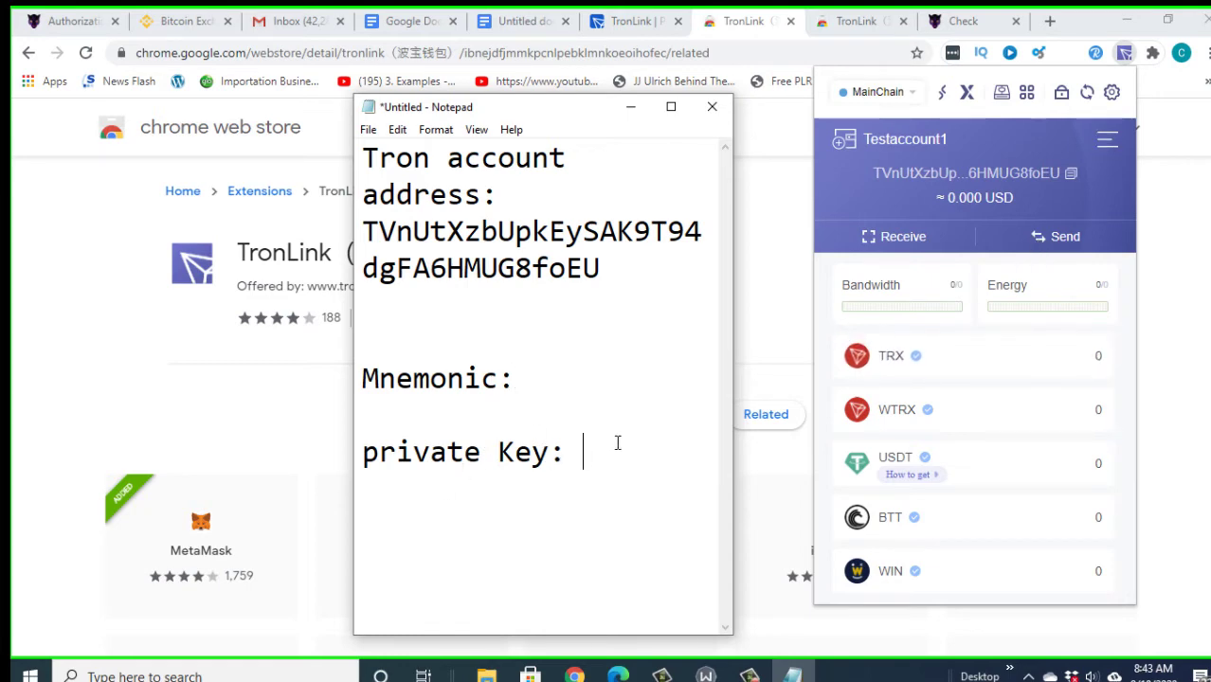
- Open Export Account for Testaccount1 in TronLink and authorize it with the wallet password
{"action": "left_click", "coordinate": [1107, 147]}
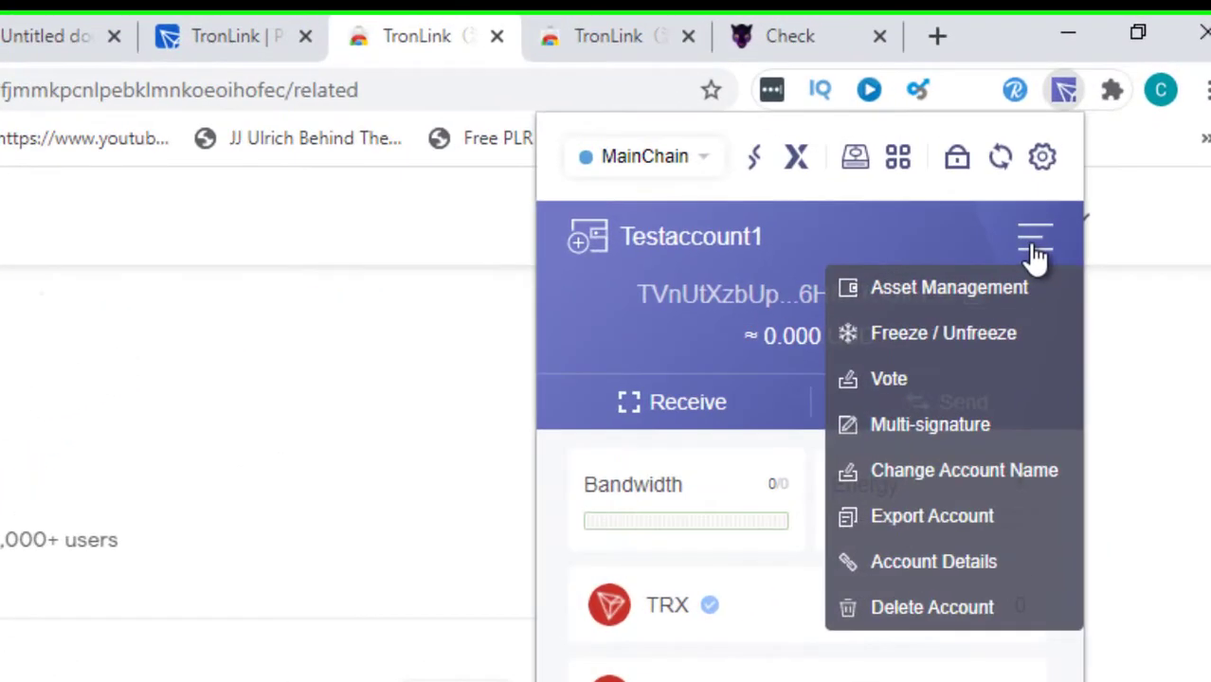
{"action": "left_click", "coordinate": [954, 526]}
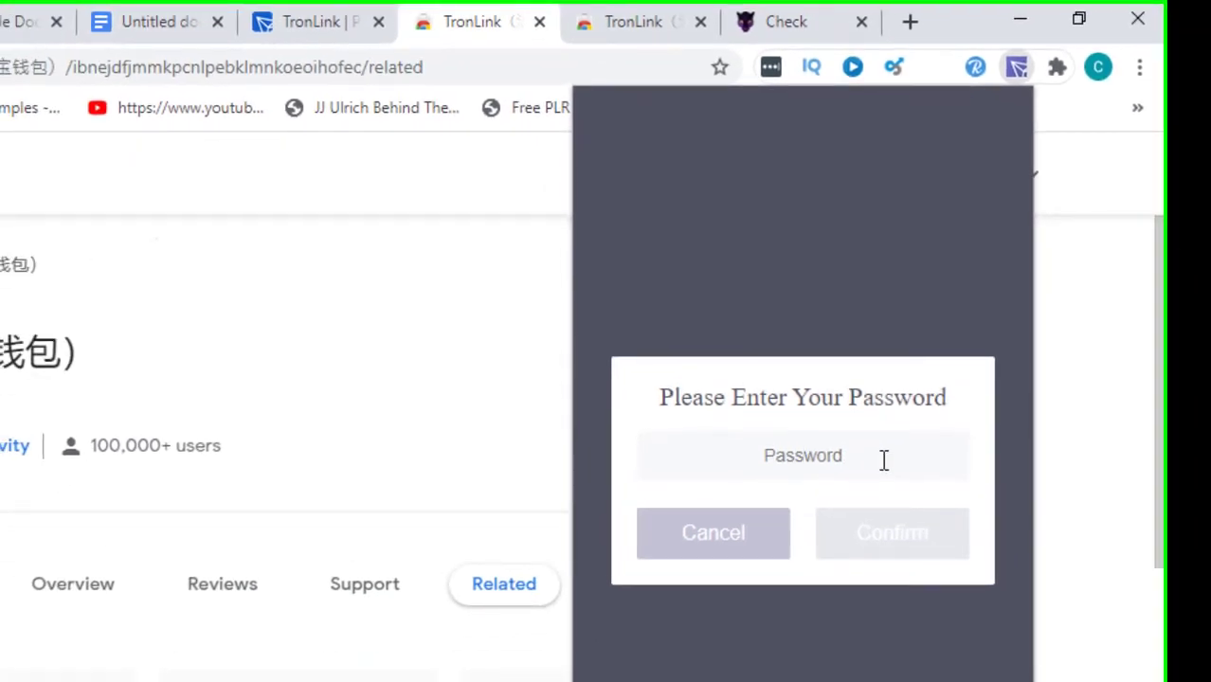
{"action": "left_click", "coordinate": [884, 459]}
{"action": "type", "text": "••••••••••••••"}
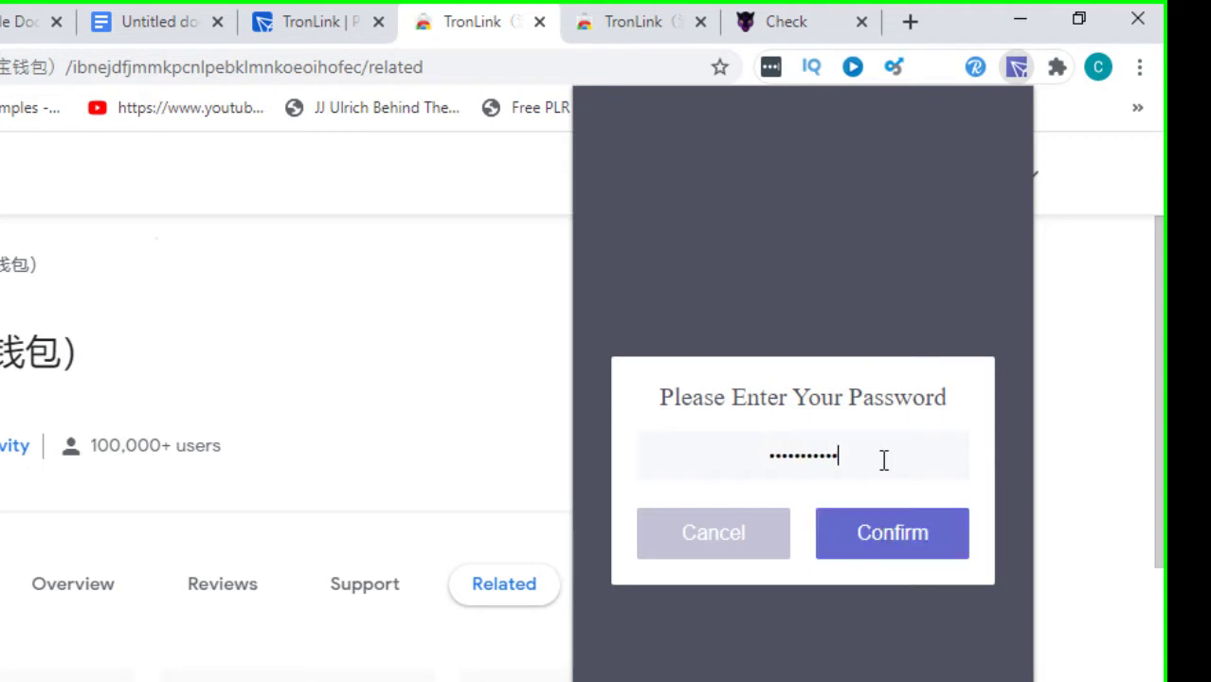
{"action": "type", "text": "••"}
{"action": "left_click", "coordinate": [888, 533]}
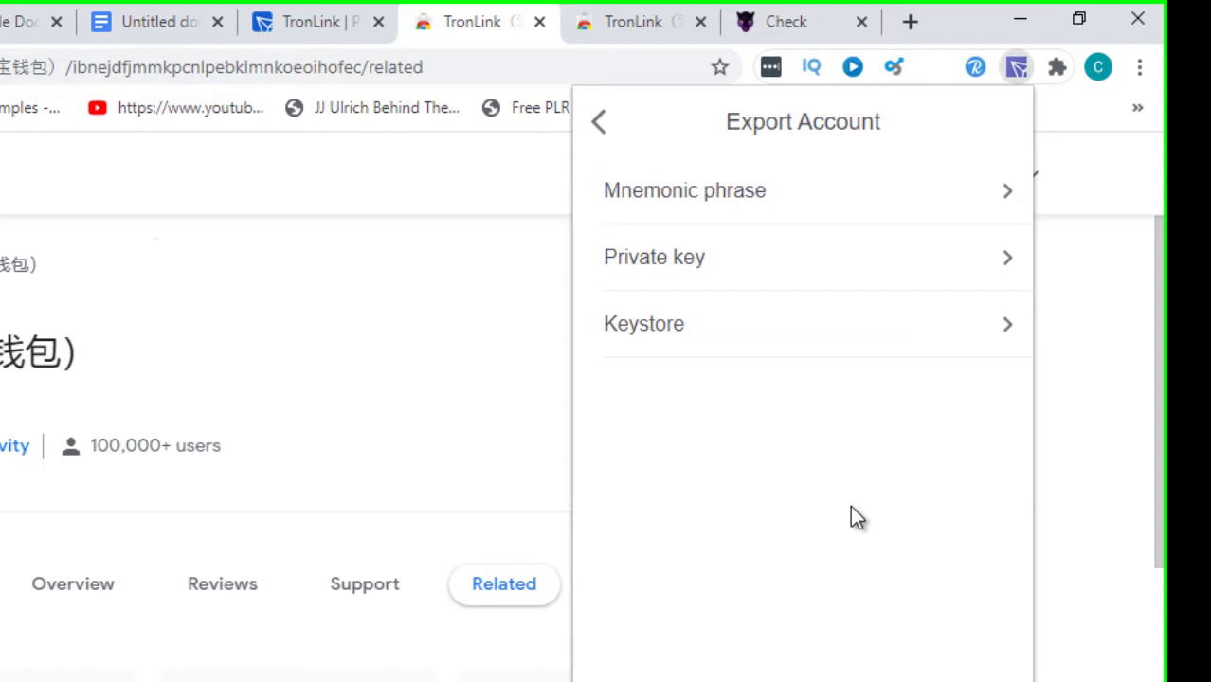
- Export the mnemonic phrase and paste it after the "Mnemonic:" label in the Notepad note
{"action": "left_click", "coordinate": [845, 207]}
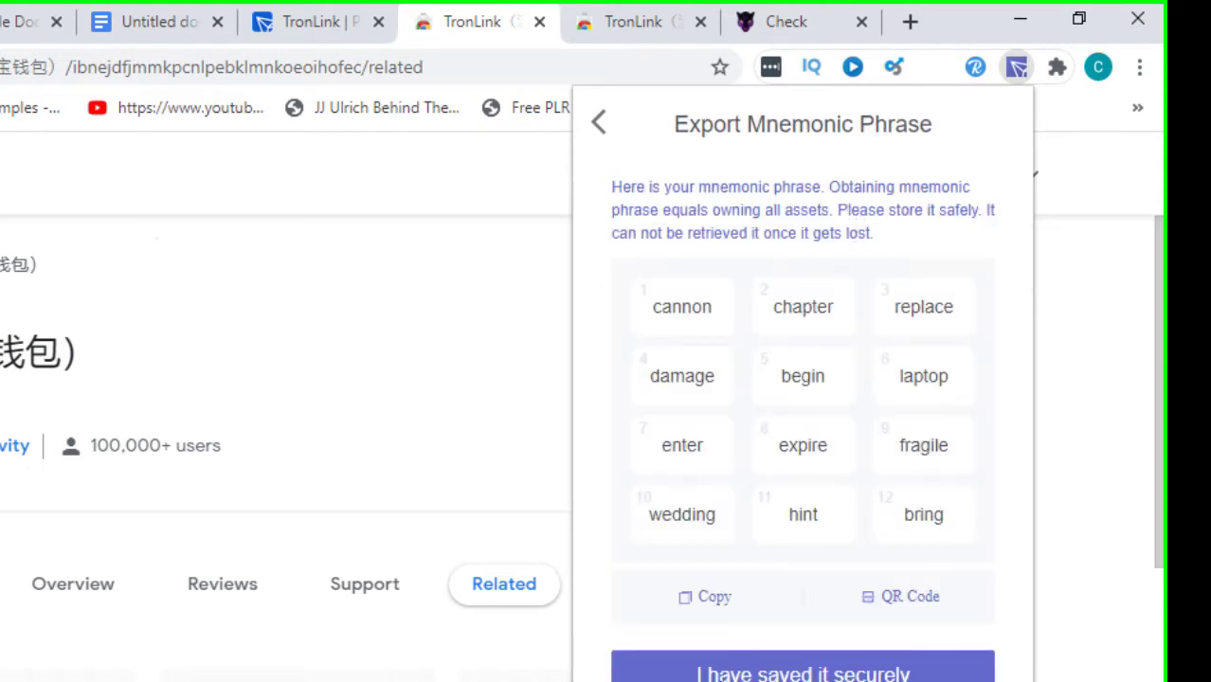
{"action": "left_click", "coordinate": [711, 599]}
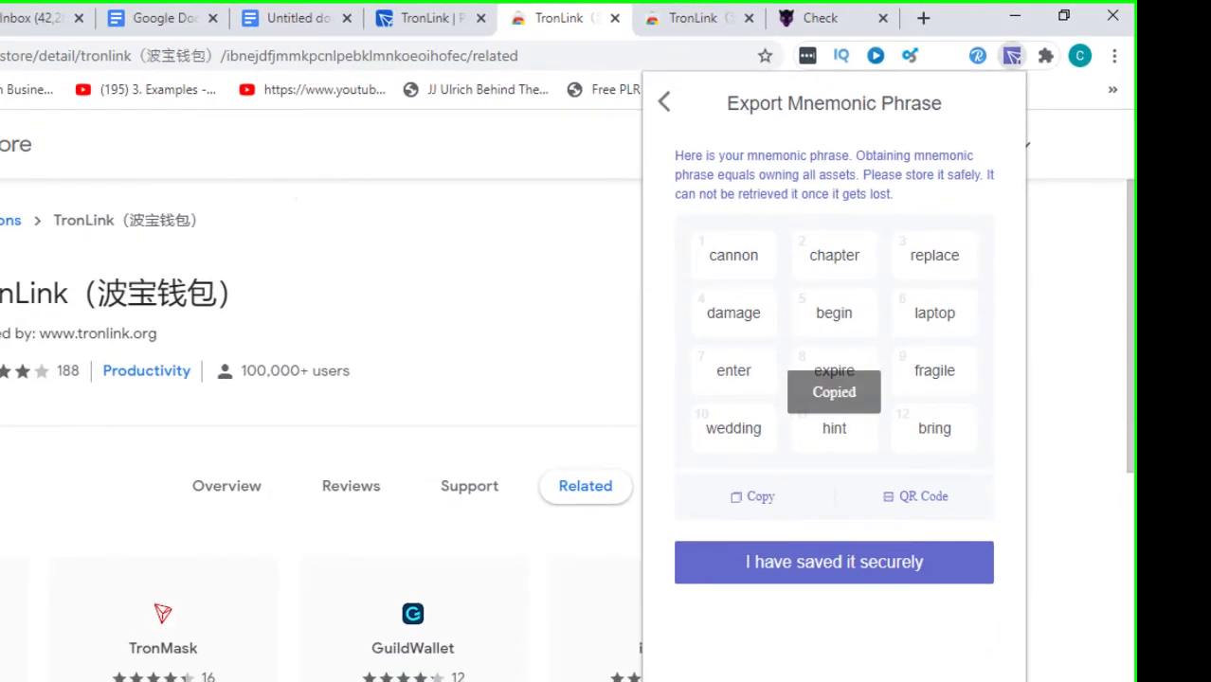
{"action": "key", "text": "alt+Tab"}
{"action": "left_click", "coordinate": [299, 439]}
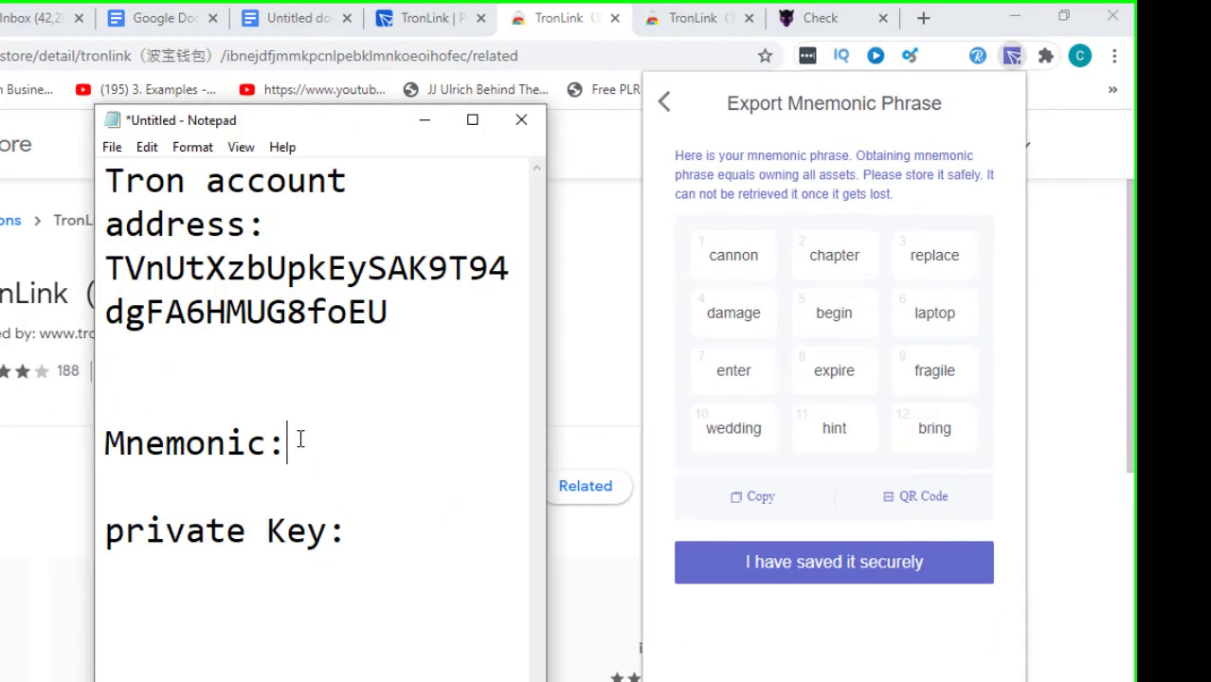
{"action": "right_click", "coordinate": [300, 440]}
{"action": "left_click", "coordinate": [361, 527]}
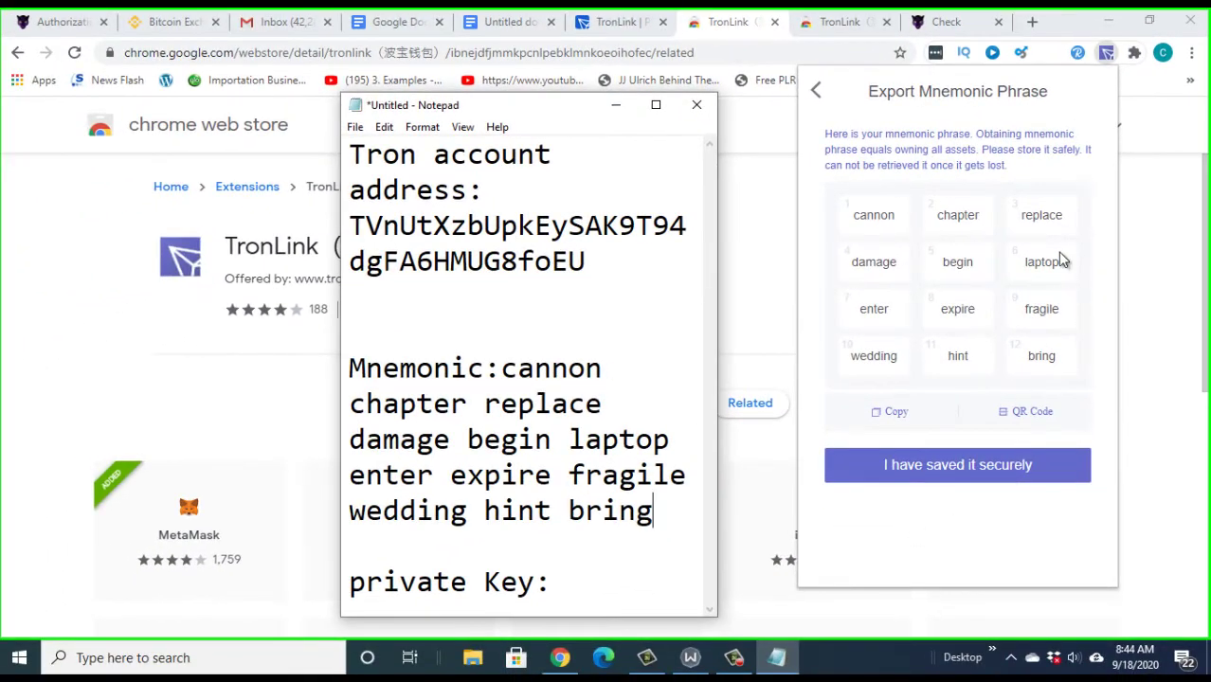
- Export the account's private key from TronLink and paste it after the "private Key:" label in the note
{"action": "left_click", "coordinate": [816, 90]}
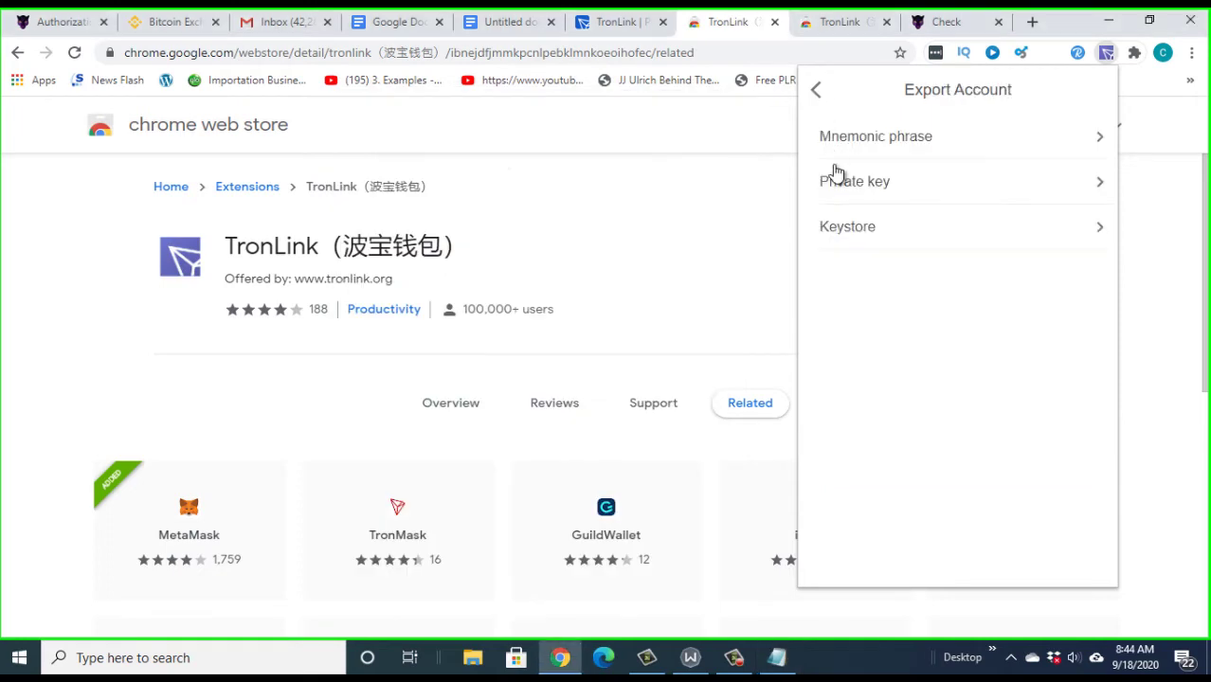
{"action": "left_click", "coordinate": [1032, 193]}
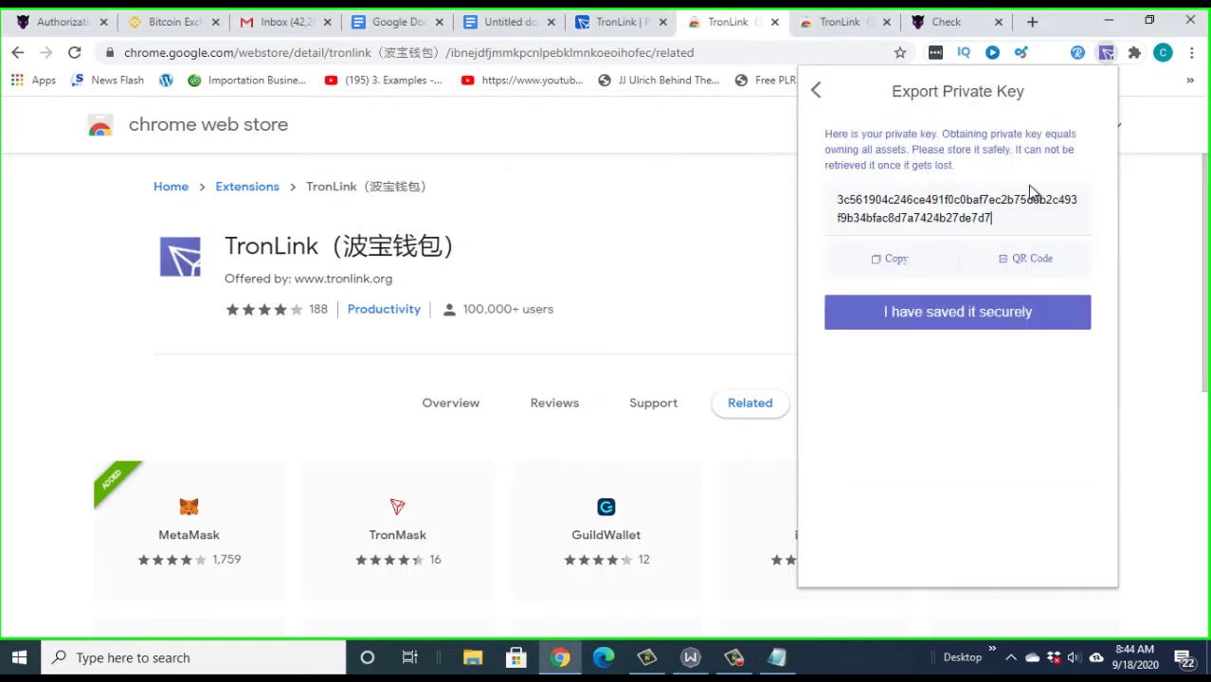
{"action": "left_click", "coordinate": [897, 263]}
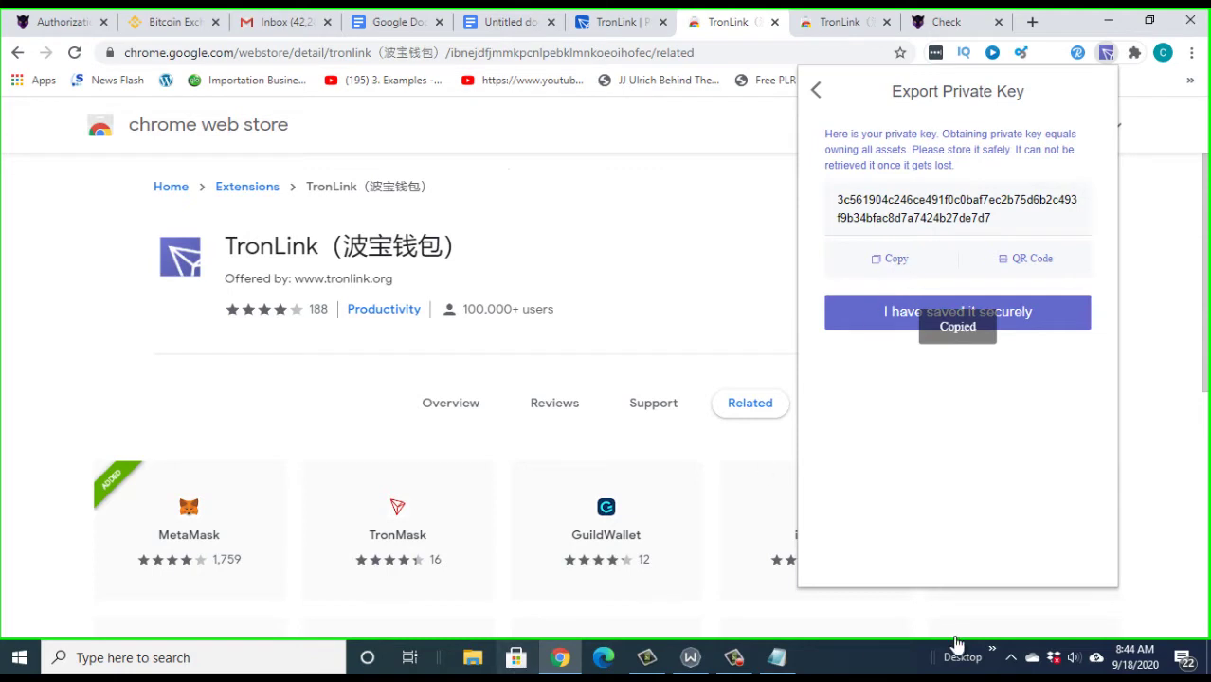
{"action": "left_click", "coordinate": [776, 657]}
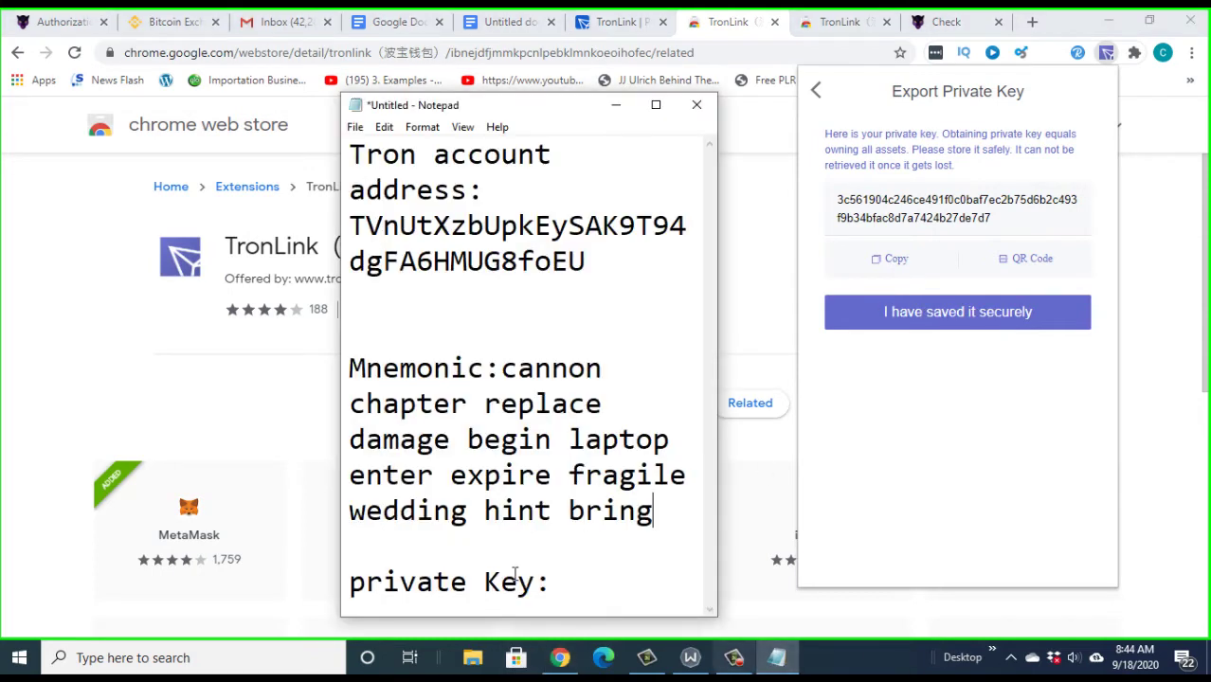
{"action": "left_click", "coordinate": [563, 583]}
{"action": "right_click", "coordinate": [565, 587]}
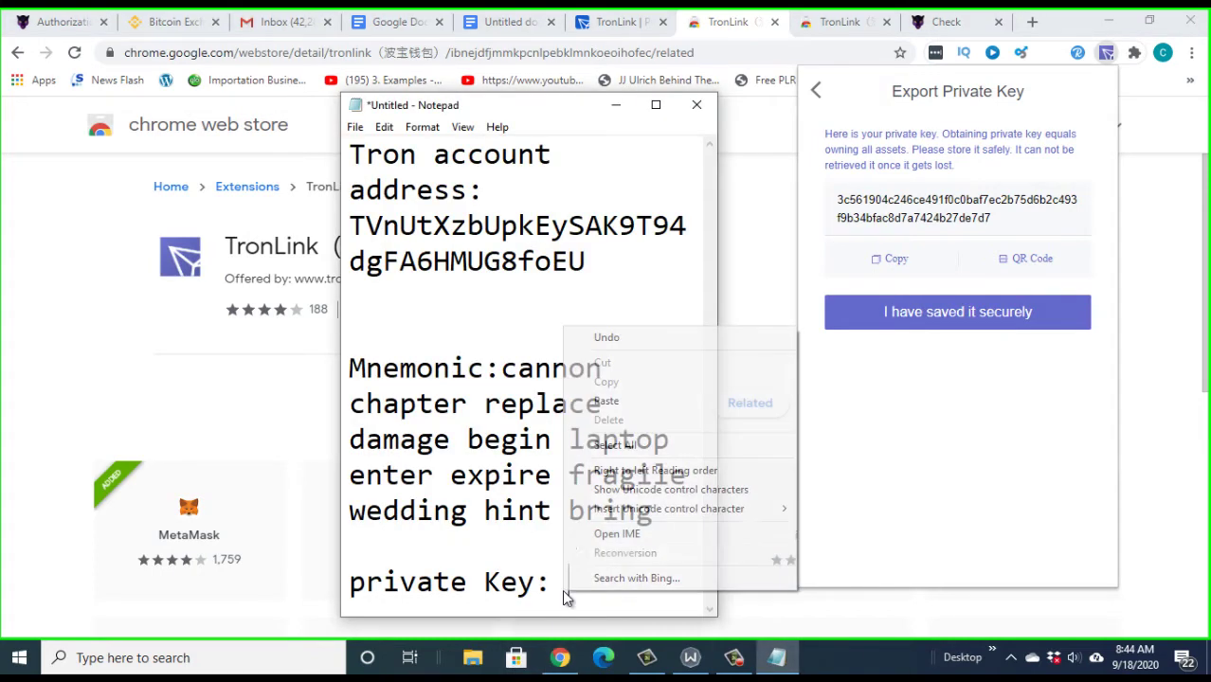
{"action": "left_click", "coordinate": [625, 410]}
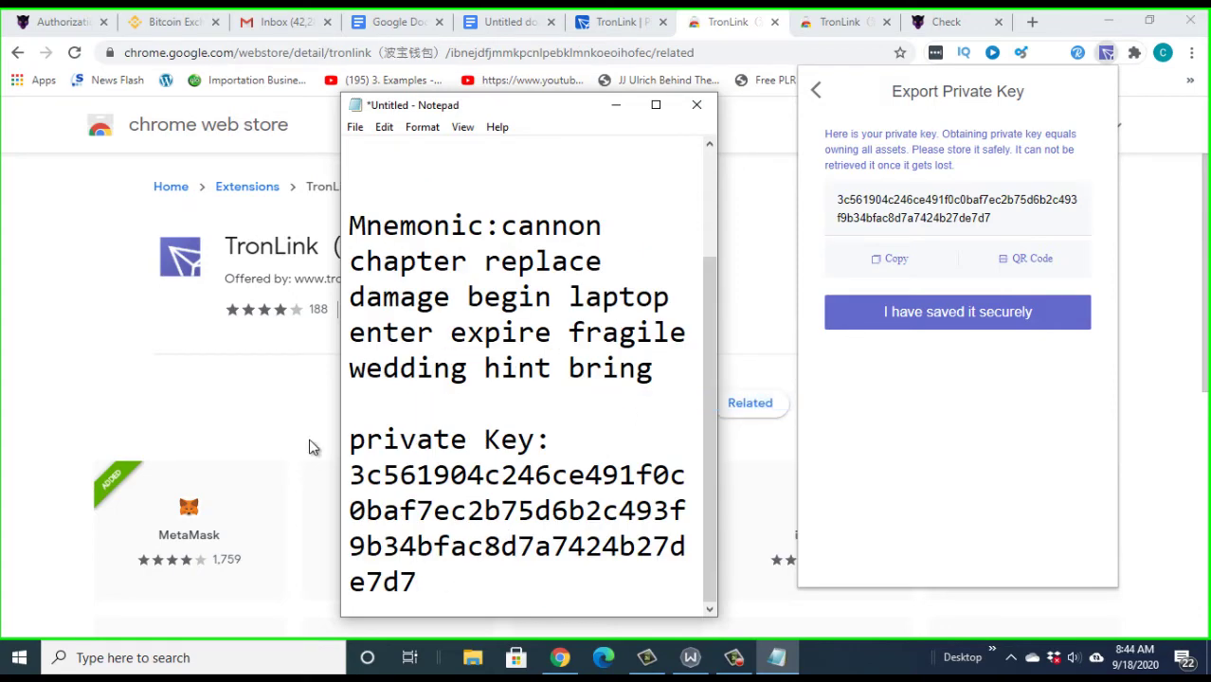
- Capitalize the first letter of the private key label in the note so it reads "Private Key:"
{"action": "left_click", "coordinate": [371, 436]}
{"action": "key", "text": "BackSpace"}
{"action": "type", "text": "P"}
{"action": "scroll", "coordinate": [585, 329], "scroll_direction": "up", "scroll_amount": 2}
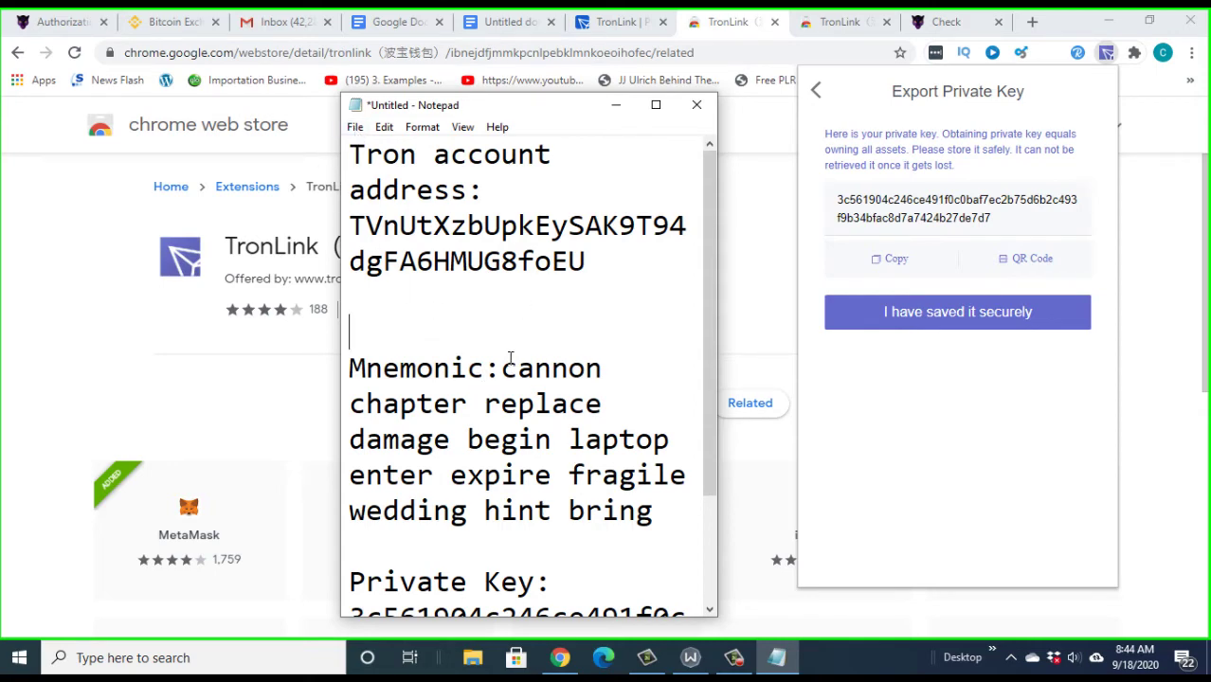
{"action": "left_click_drag", "start_coordinate": [715, 188], "coordinate": [729, 283]}
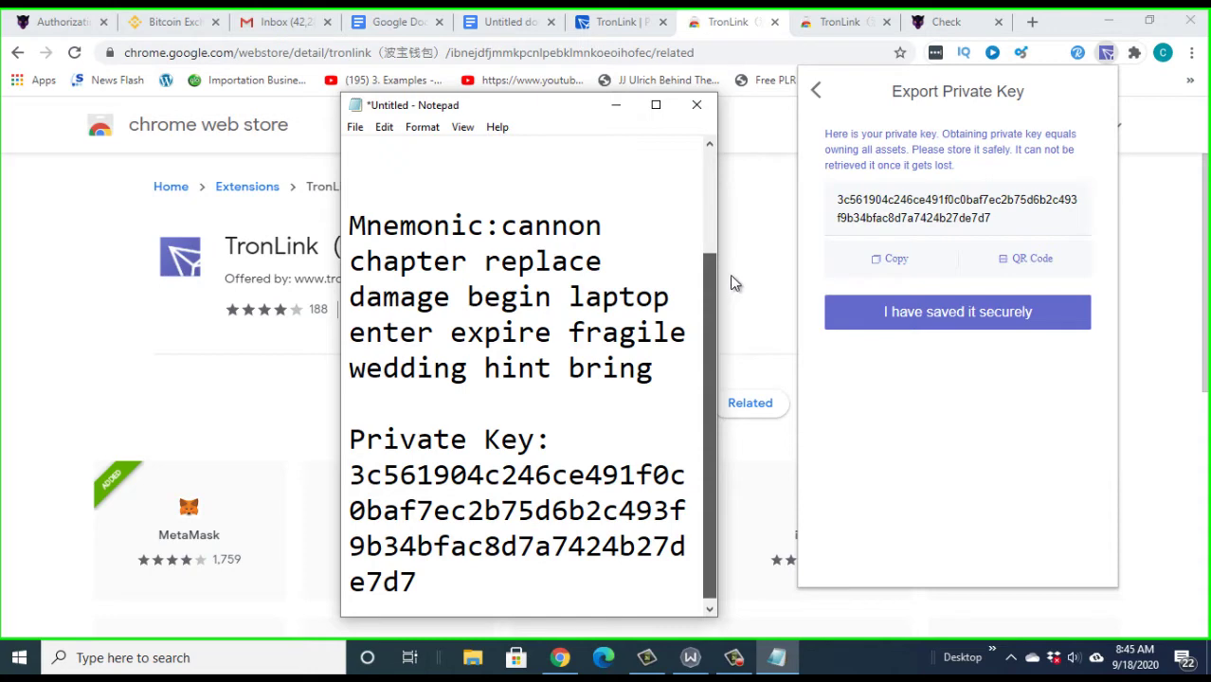
{"action": "mouse_move", "coordinate": [731, 281]}
{"action": "left_mouse_down"}
{"action": "mouse_move", "coordinate": [715, 205]}
{"action": "mouse_move", "coordinate": [718, 289]}
{"action": "left_mouse_up"}
{"action": "scroll", "coordinate": [527, 384], "scroll_direction": "up", "scroll_amount": 2}
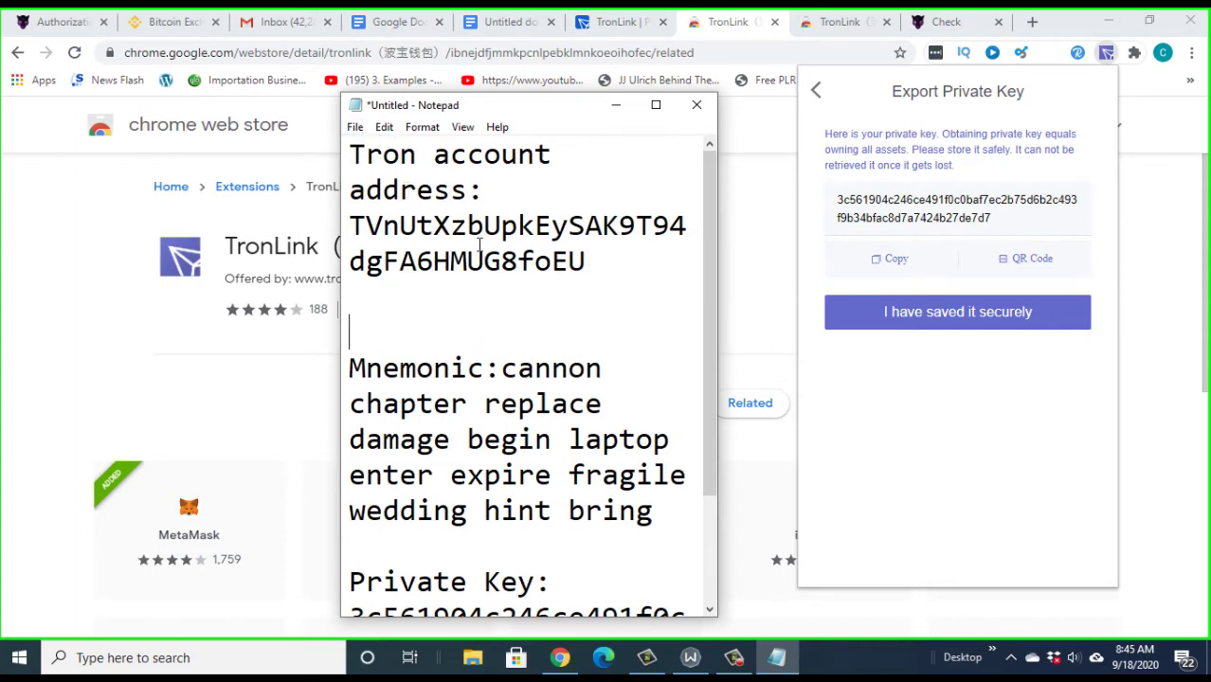
{"action": "left_click", "coordinate": [531, 328]}
- Leave the TronLink account export and copy the account address from the wallet's Receive page
{"action": "left_click", "coordinate": [817, 95]}
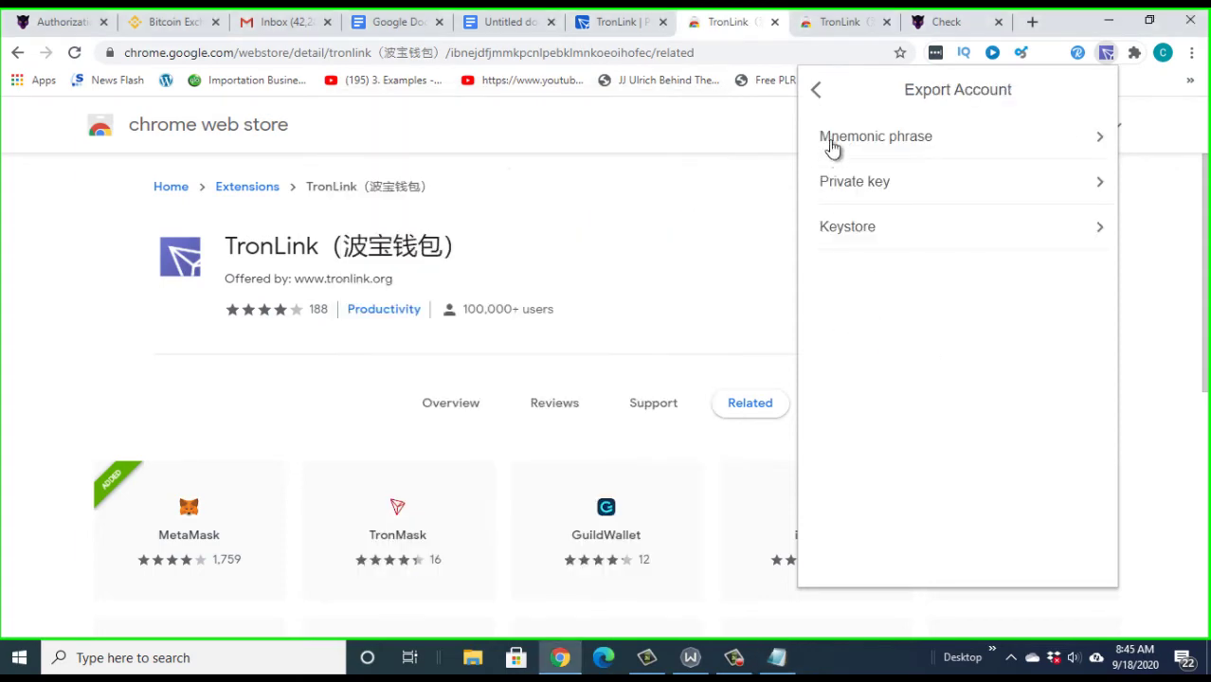
{"action": "left_click", "coordinate": [817, 94]}
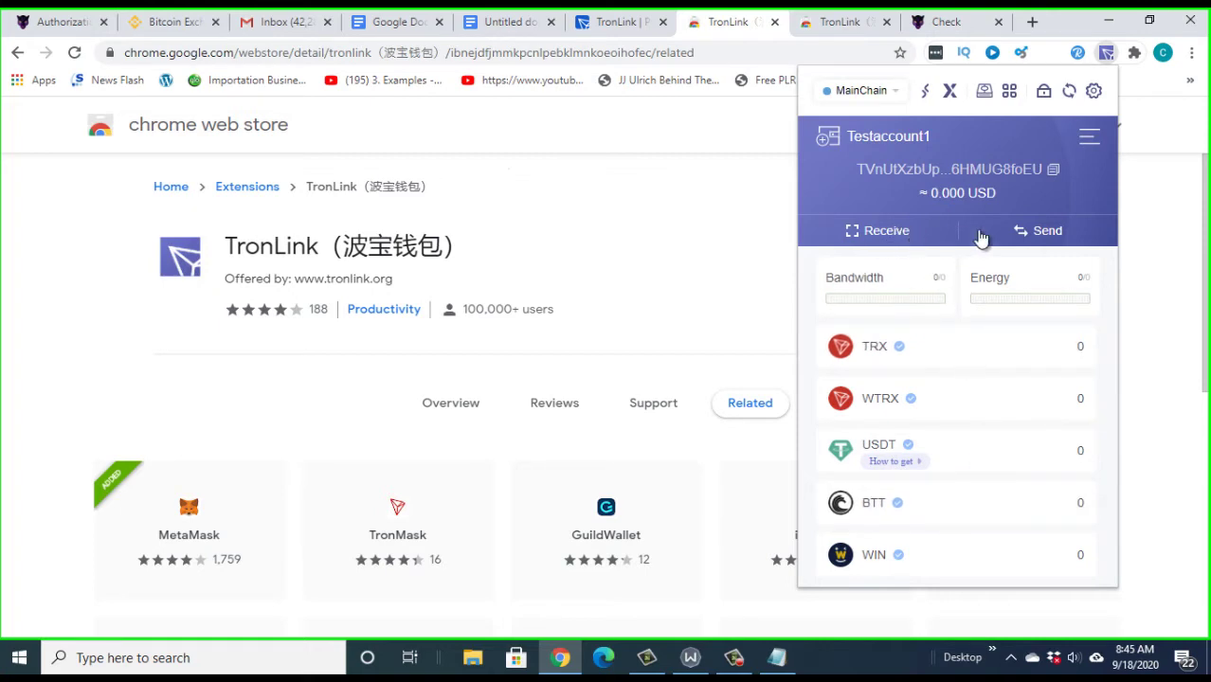
{"action": "left_click", "coordinate": [893, 237]}
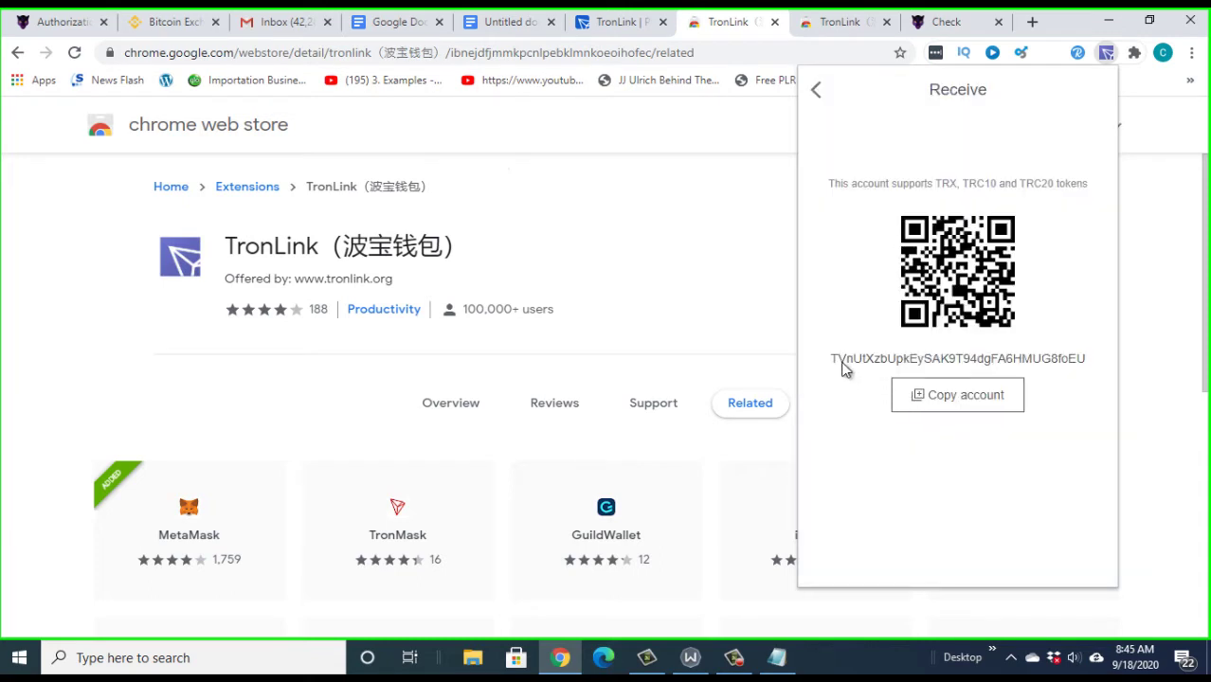
{"action": "left_click", "coordinate": [979, 407]}
{"action": "left_click", "coordinate": [817, 95]}
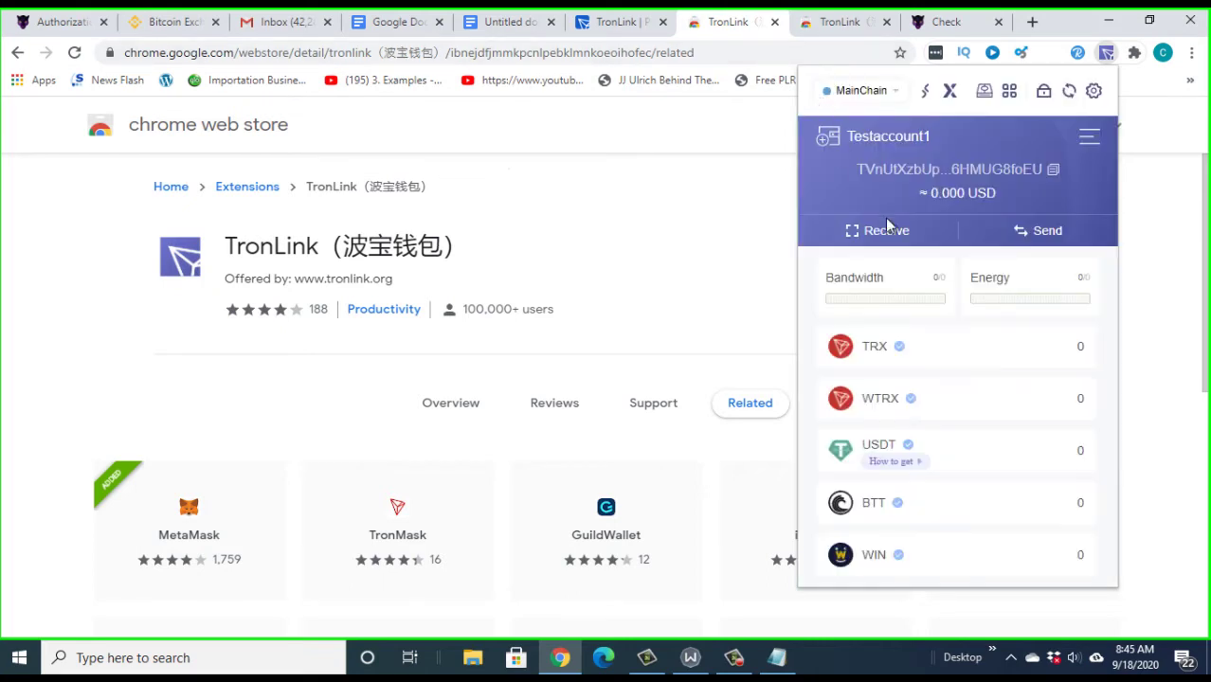
- Open the Send form and paste the copied wallet address as the receiving account
{"action": "left_click", "coordinate": [1046, 235]}
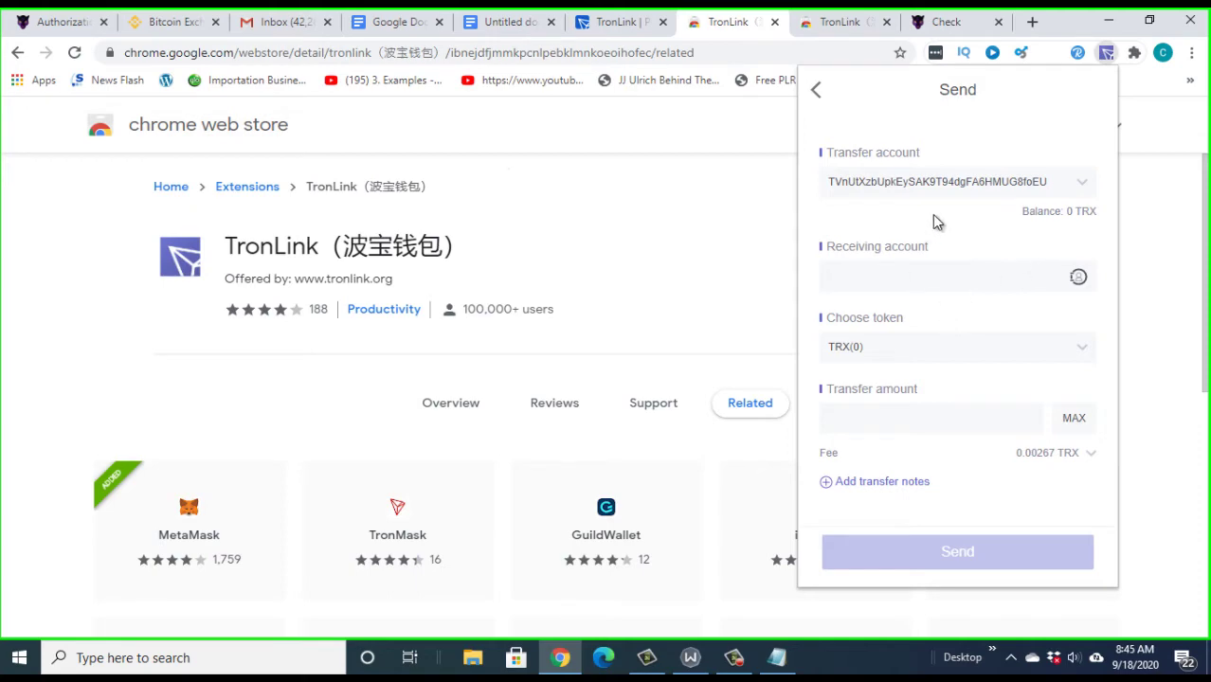
{"action": "left_click", "coordinate": [834, 274]}
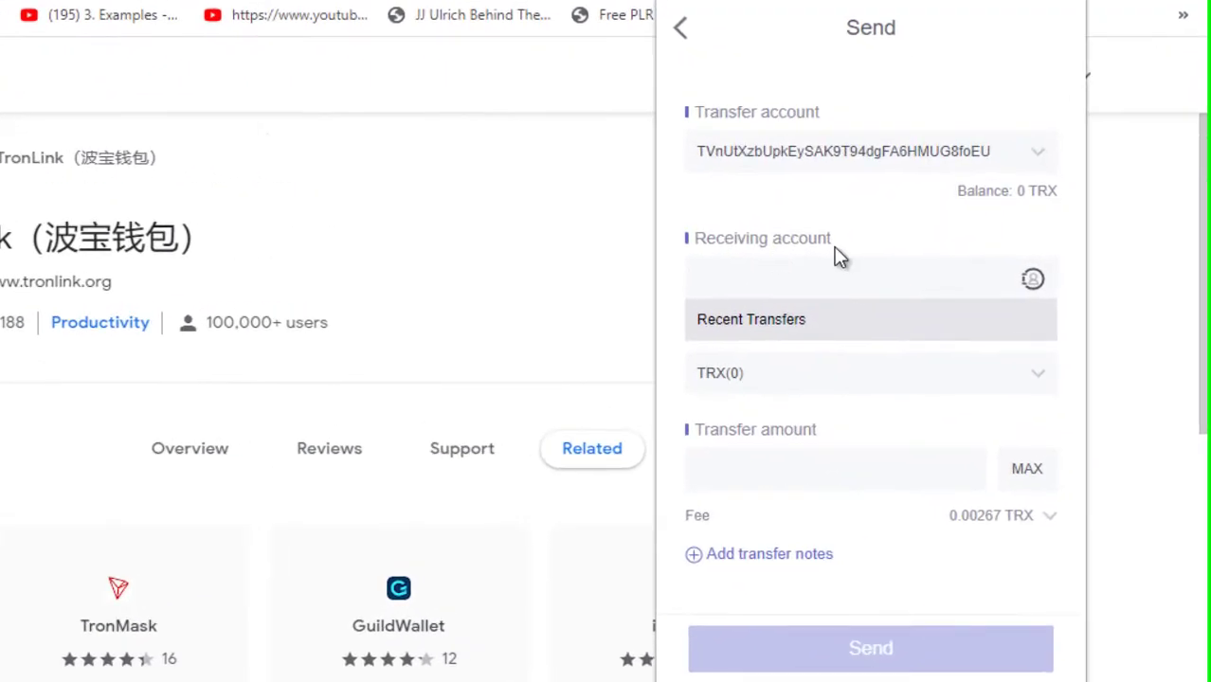
{"action": "left_click", "coordinate": [713, 276]}
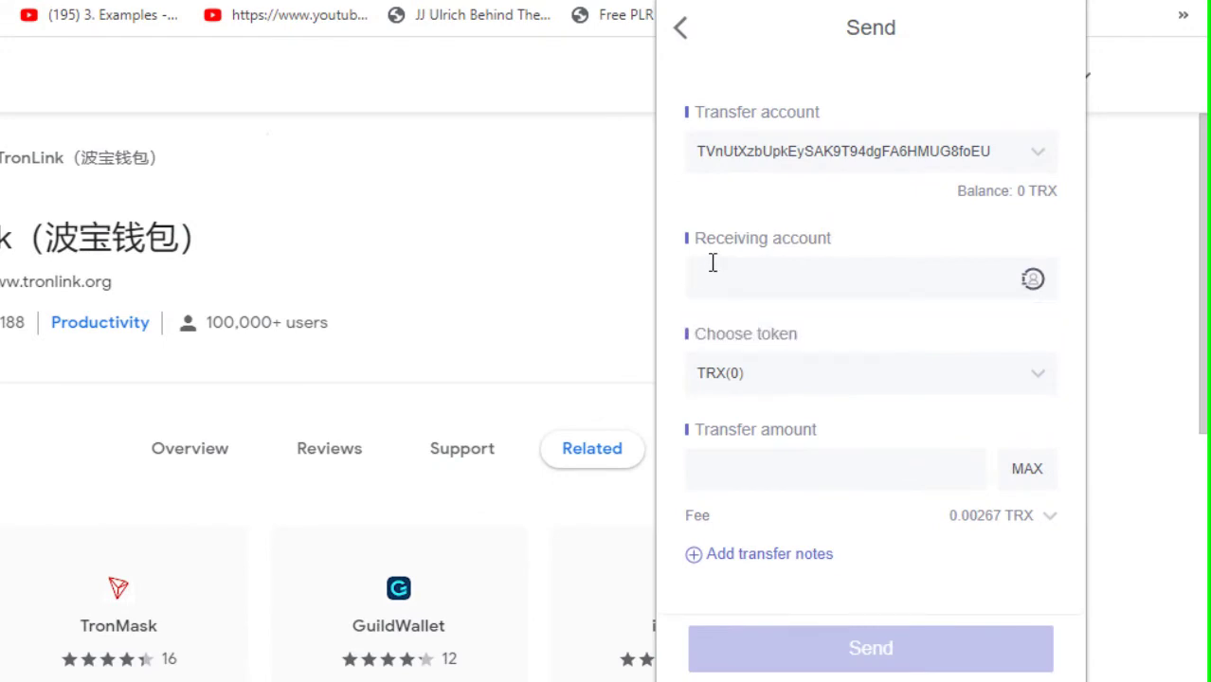
{"action": "right_click", "coordinate": [717, 277]}
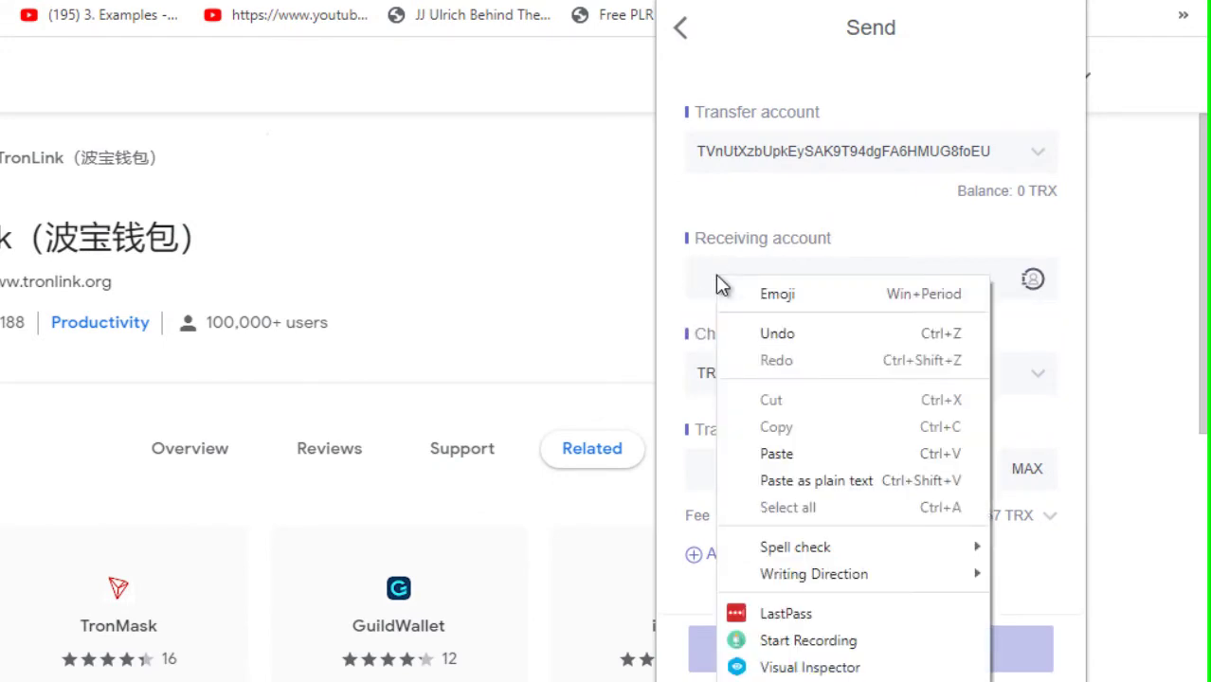
{"action": "left_click", "coordinate": [810, 455]}
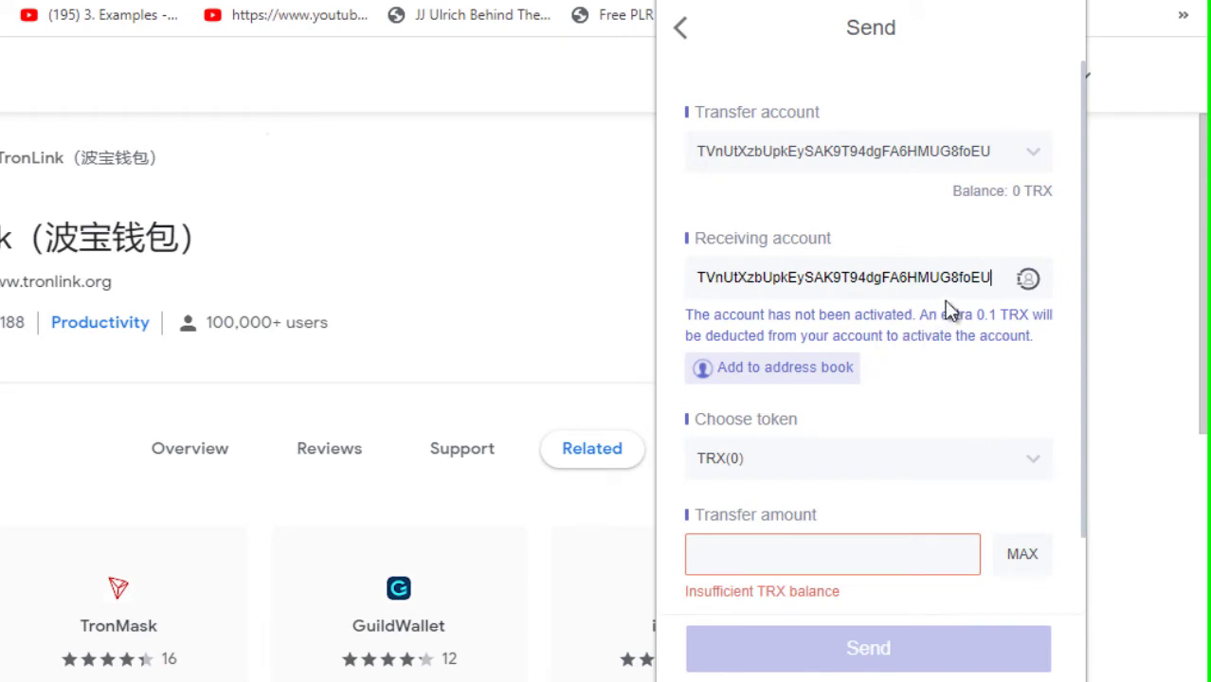
- Try to paste the copied wallet address over the shortened receiving account, and leave the Send form
{"action": "left_click", "coordinate": [990, 278]}
{"action": "key", "text": "BackSpace"}
{"action": "key", "text": "BackSpace"}
{"action": "key", "text": "BackSpace"}
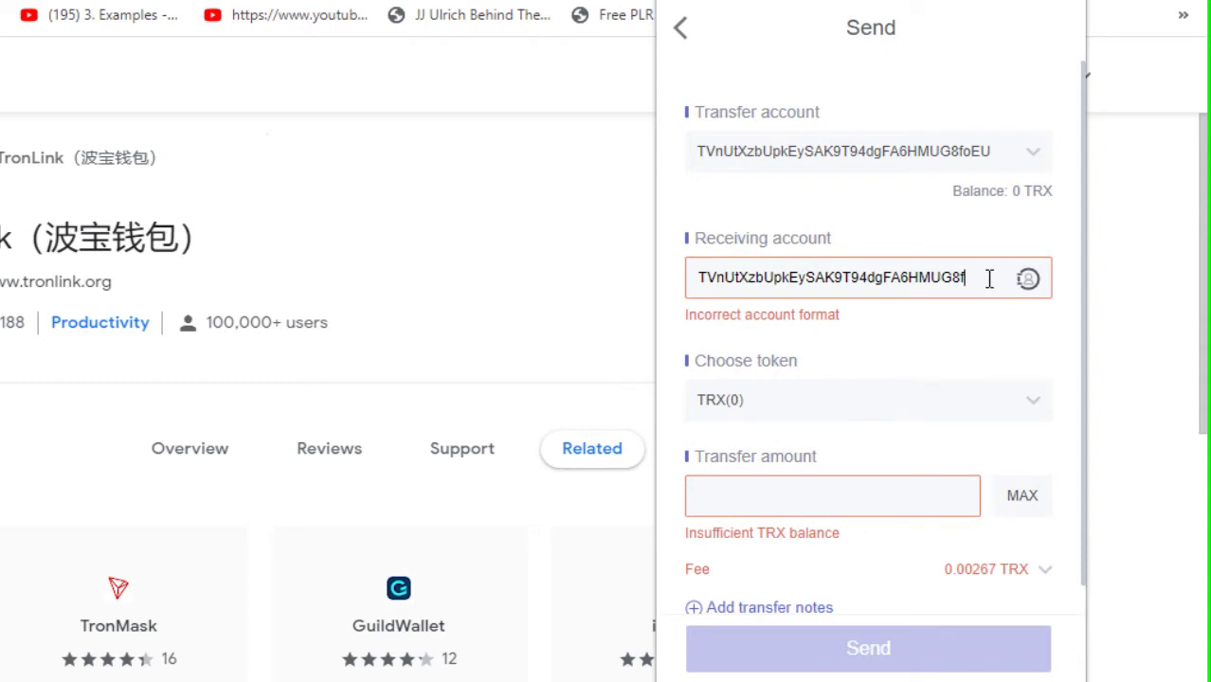
{"action": "left_click_drag", "start_coordinate": [989, 279], "coordinate": [709, 276]}
{"action": "right_click", "coordinate": [721, 275]}
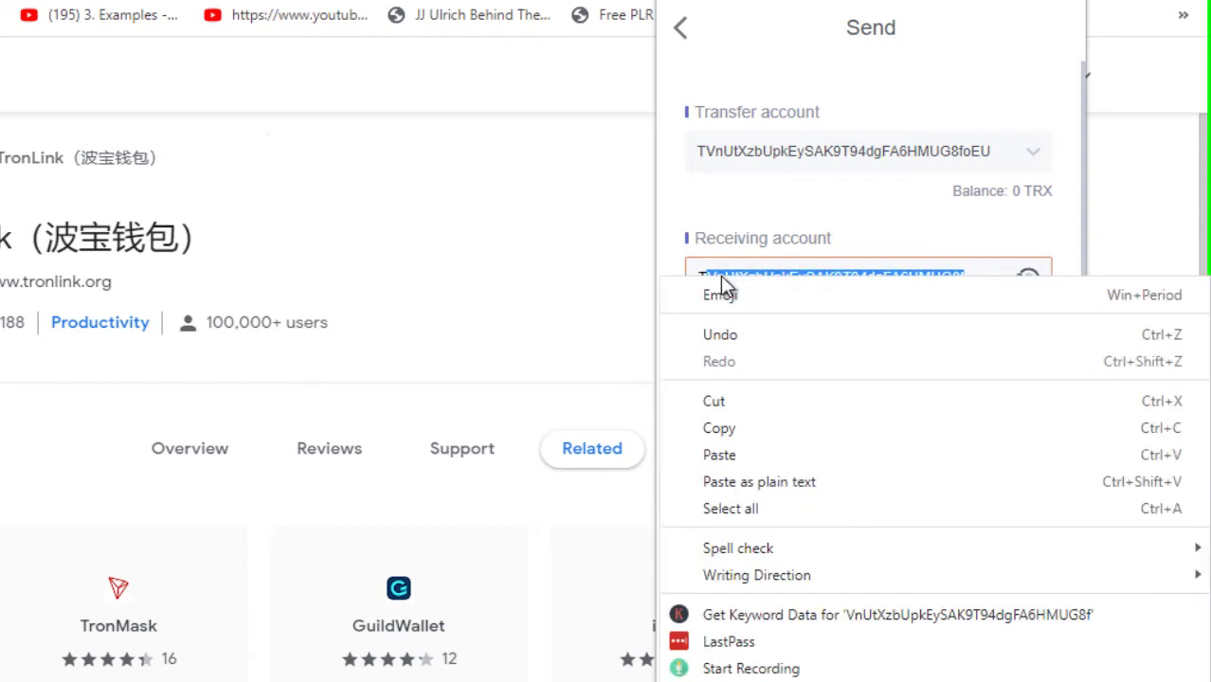
{"action": "left_click", "coordinate": [744, 454]}
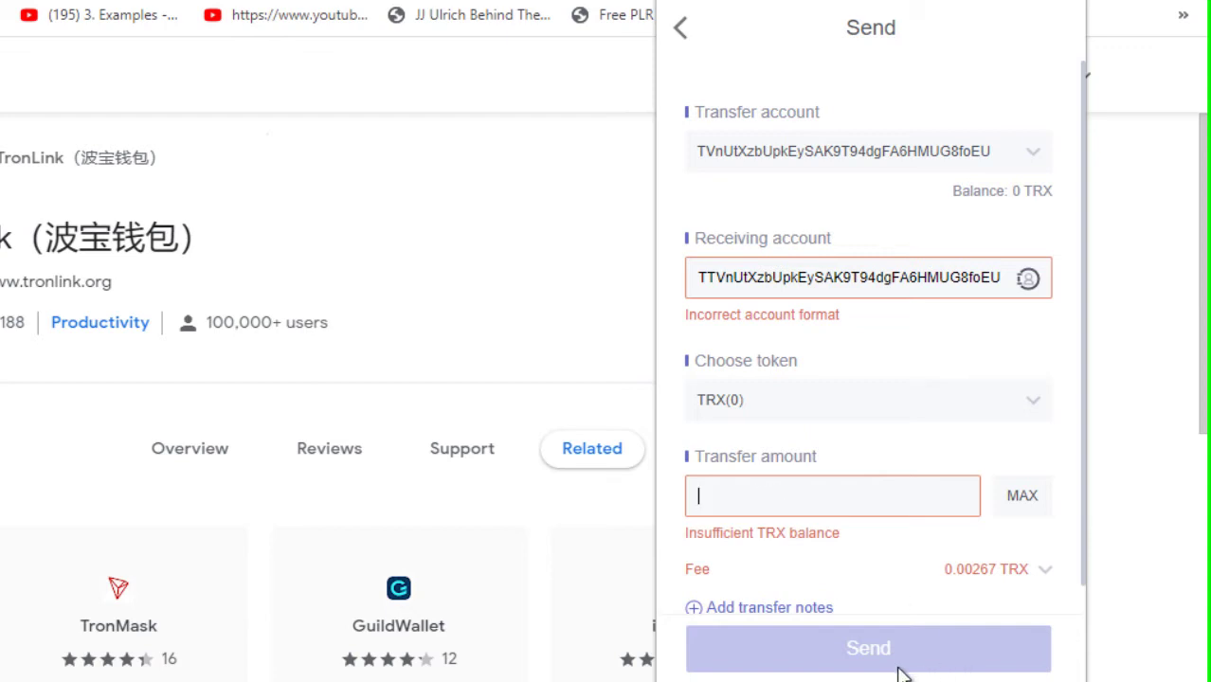
{"action": "left_click", "coordinate": [681, 30]}
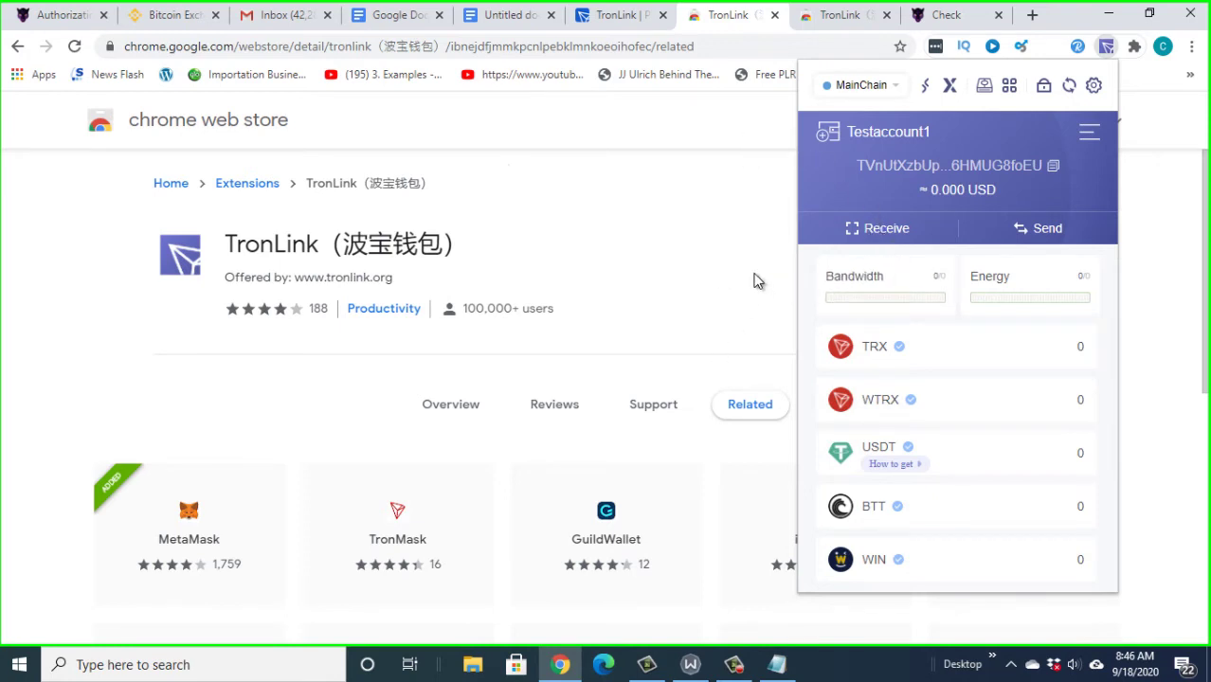
- Switch to the untitled Google Docs guide and read the "STEP 2 -FUND YOUR WALLET" section
{"action": "left_click", "coordinate": [616, 36]}
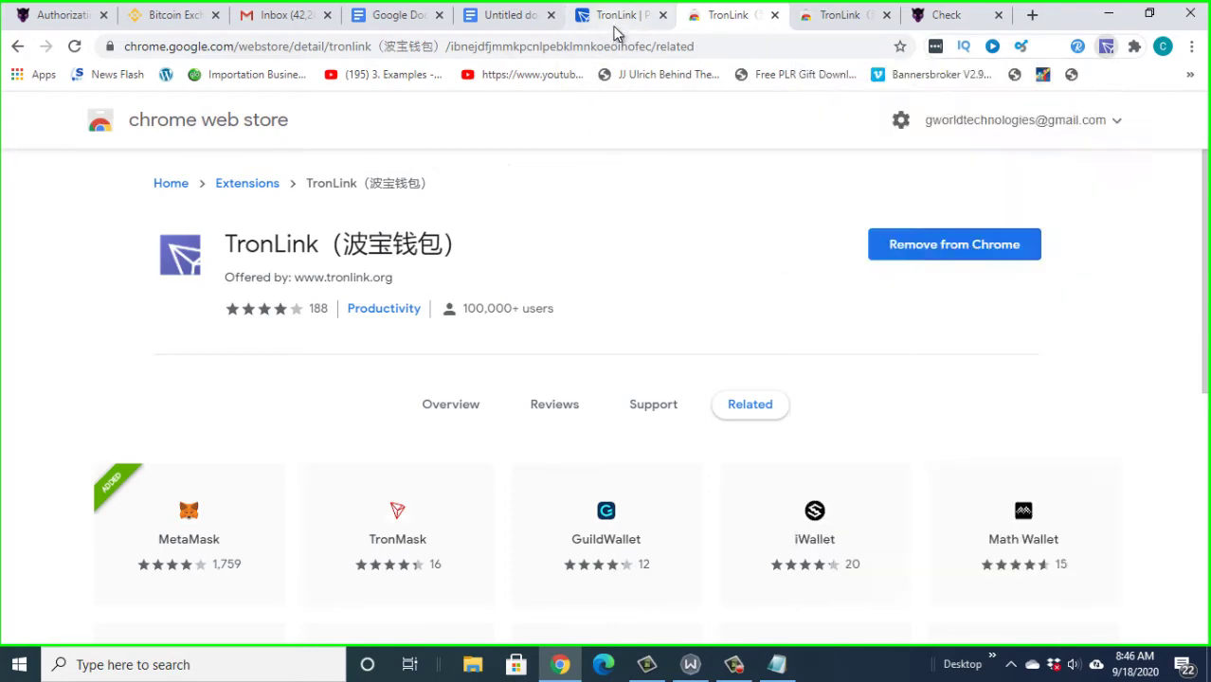
{"action": "left_click", "coordinate": [509, 15]}
{"action": "scroll", "coordinate": [666, 412], "scroll_direction": "down", "scroll_amount": 3}
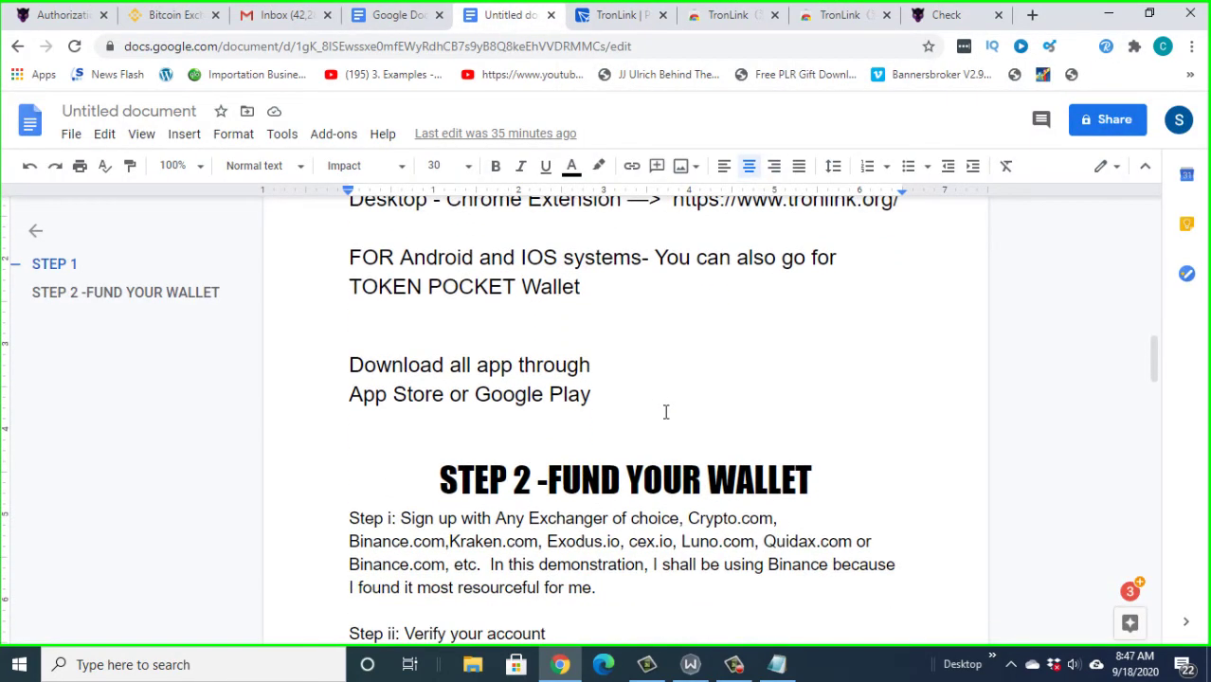
{"action": "scroll", "coordinate": [666, 411], "scroll_direction": "down", "scroll_amount": 2}
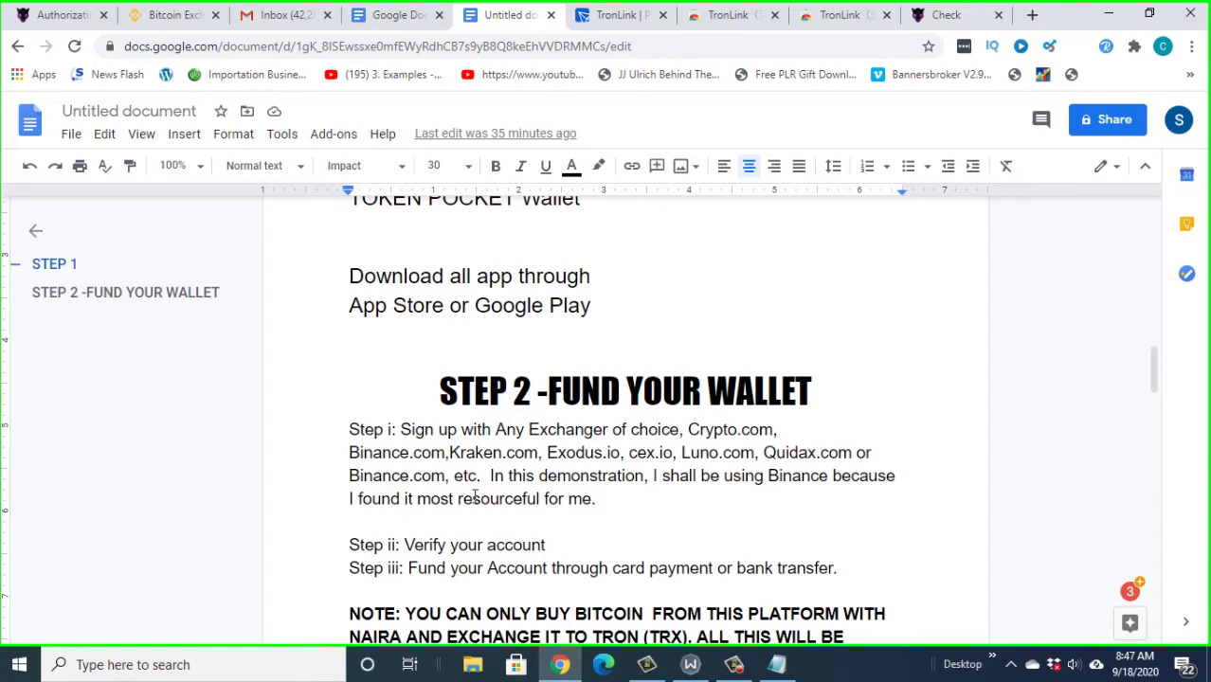
{"action": "scroll", "coordinate": [509, 413], "scroll_direction": "down", "scroll_amount": 2}
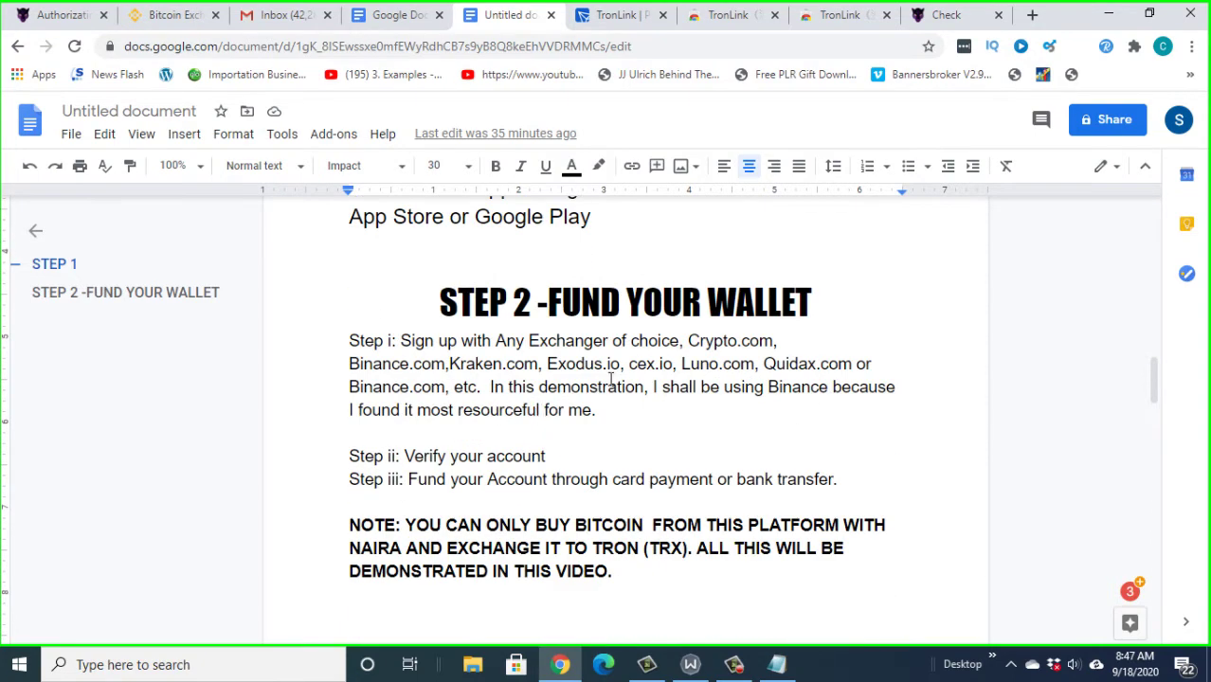
{"action": "scroll", "coordinate": [611, 387], "scroll_direction": "up", "scroll_amount": 4}
{"action": "scroll", "coordinate": [610, 387], "scroll_direction": "down", "scroll_amount": 4}
- Set the exchanger list from "Crypto.com" to "Binance.com, etc." in Step i to font size 24
{"action": "left_click_drag", "start_coordinate": [483, 388], "coordinate": [690, 343]}
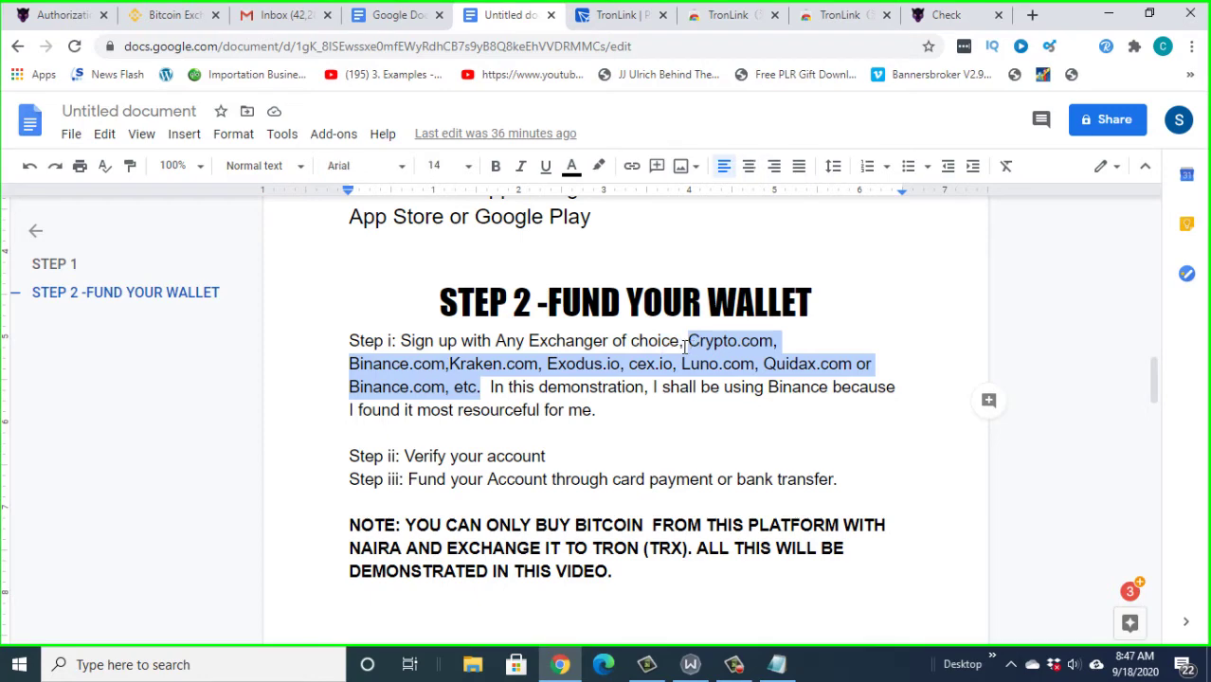
{"action": "left_click", "coordinate": [471, 167]}
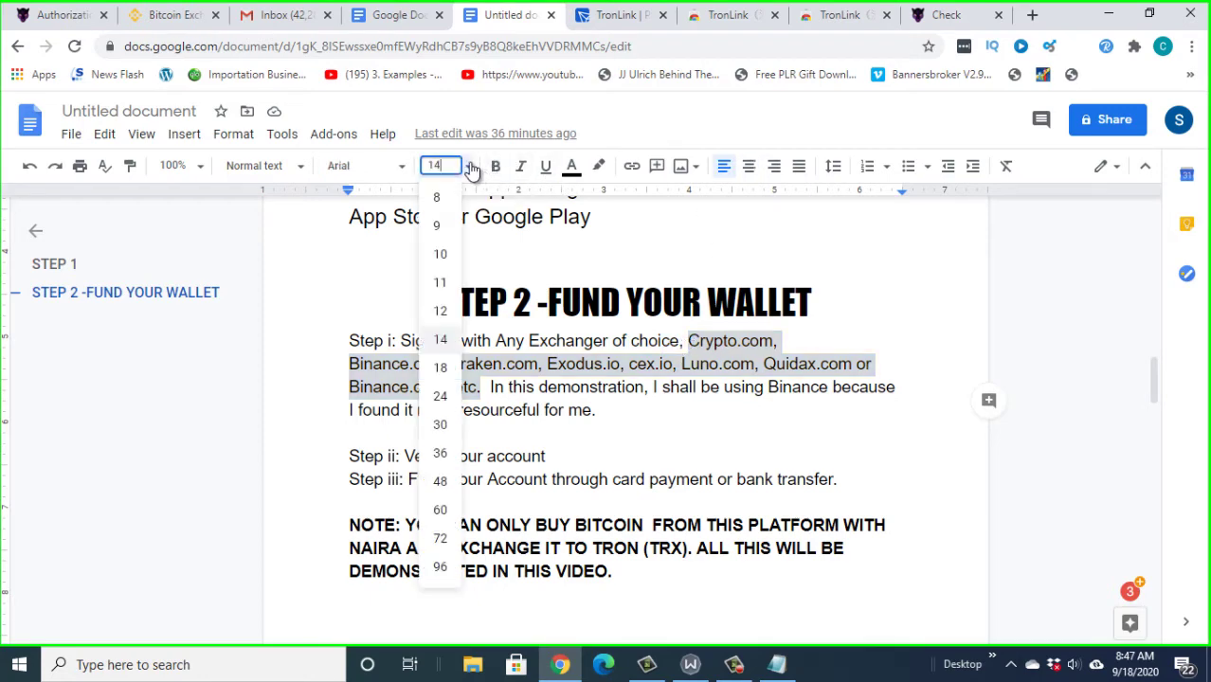
{"action": "left_click", "coordinate": [439, 397]}
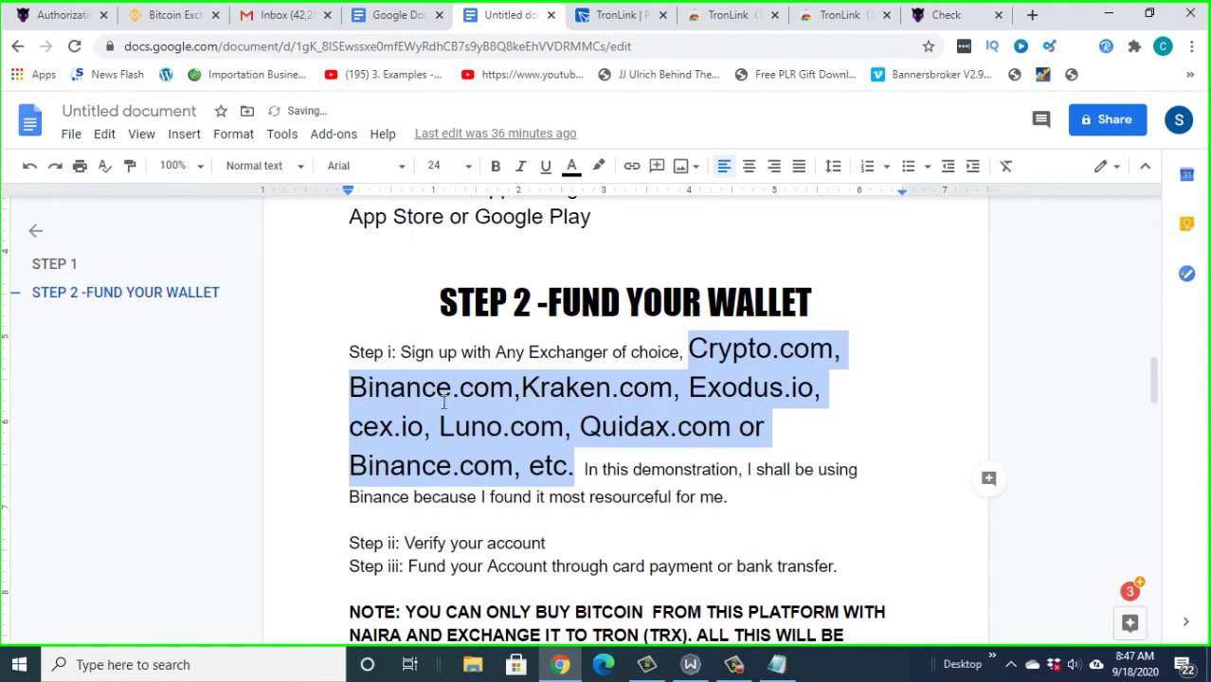
{"action": "left_click", "coordinate": [675, 469]}
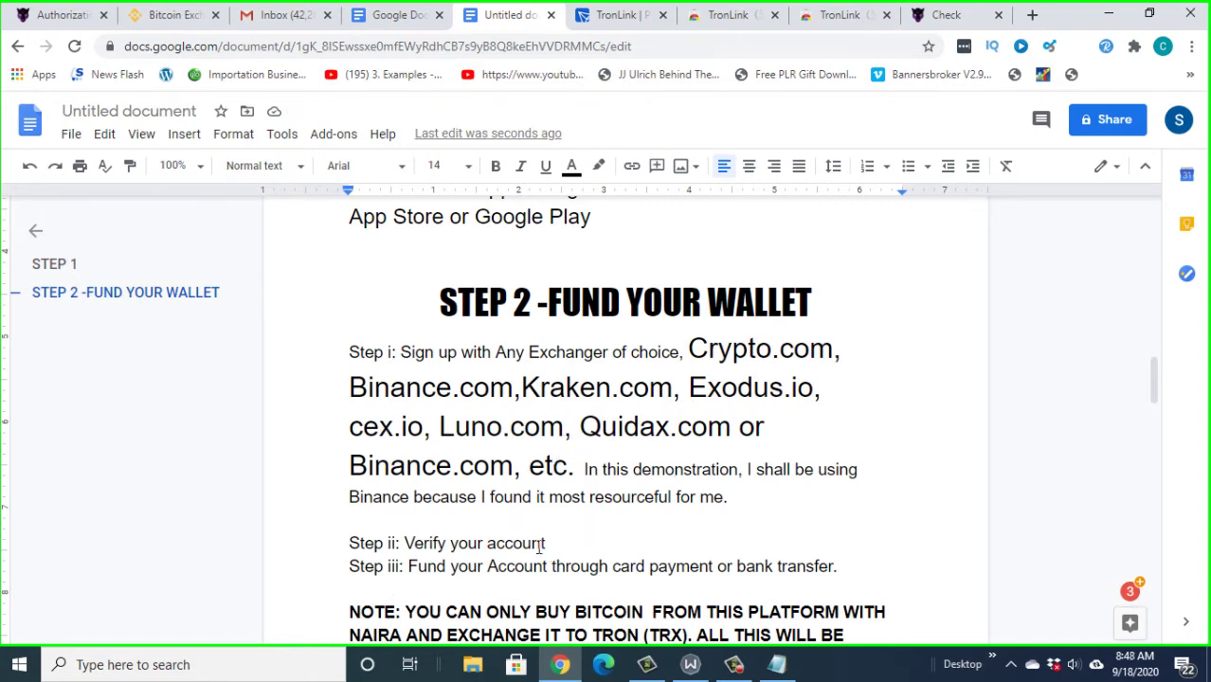
- Set the "Step ii: Verify your account" line to font size 18
{"action": "left_click_drag", "start_coordinate": [545, 546], "coordinate": [339, 521]}
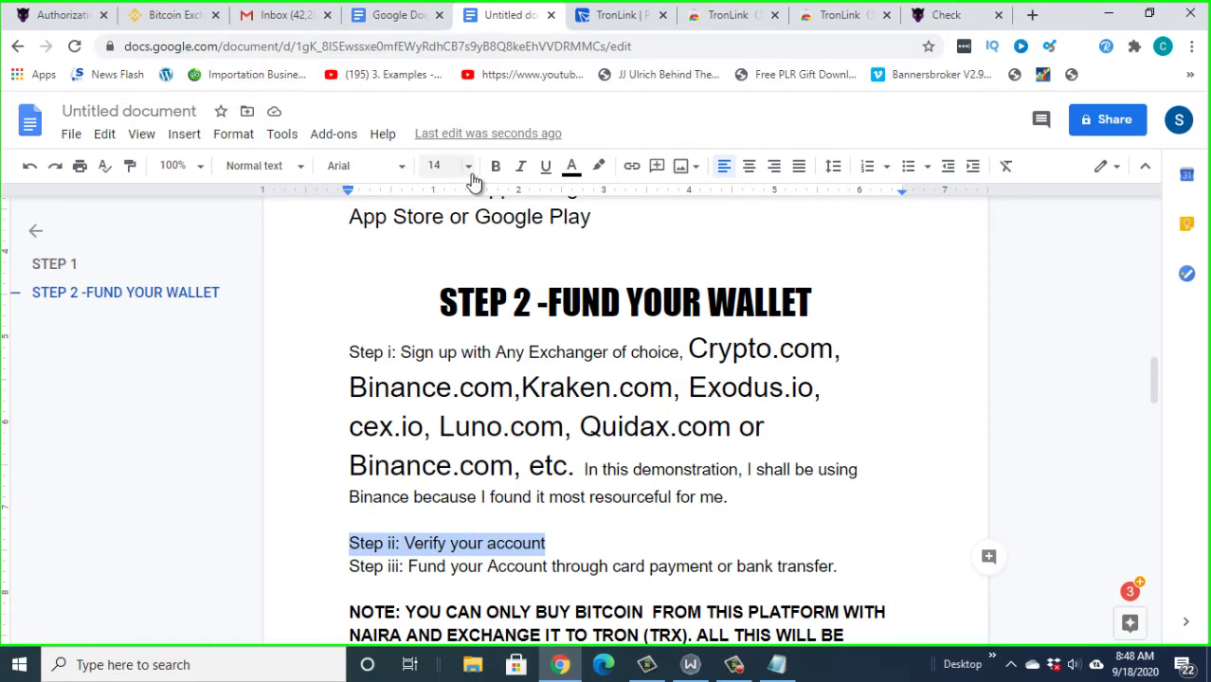
{"action": "left_click", "coordinate": [440, 167]}
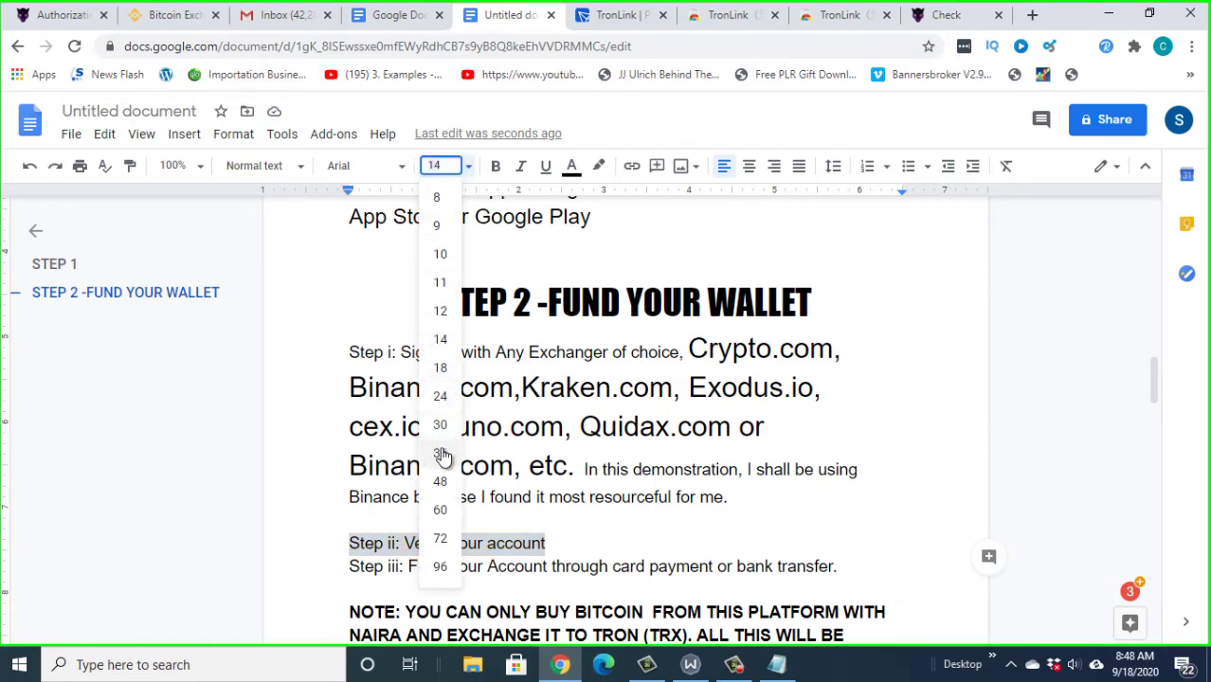
{"action": "left_click", "coordinate": [440, 481]}
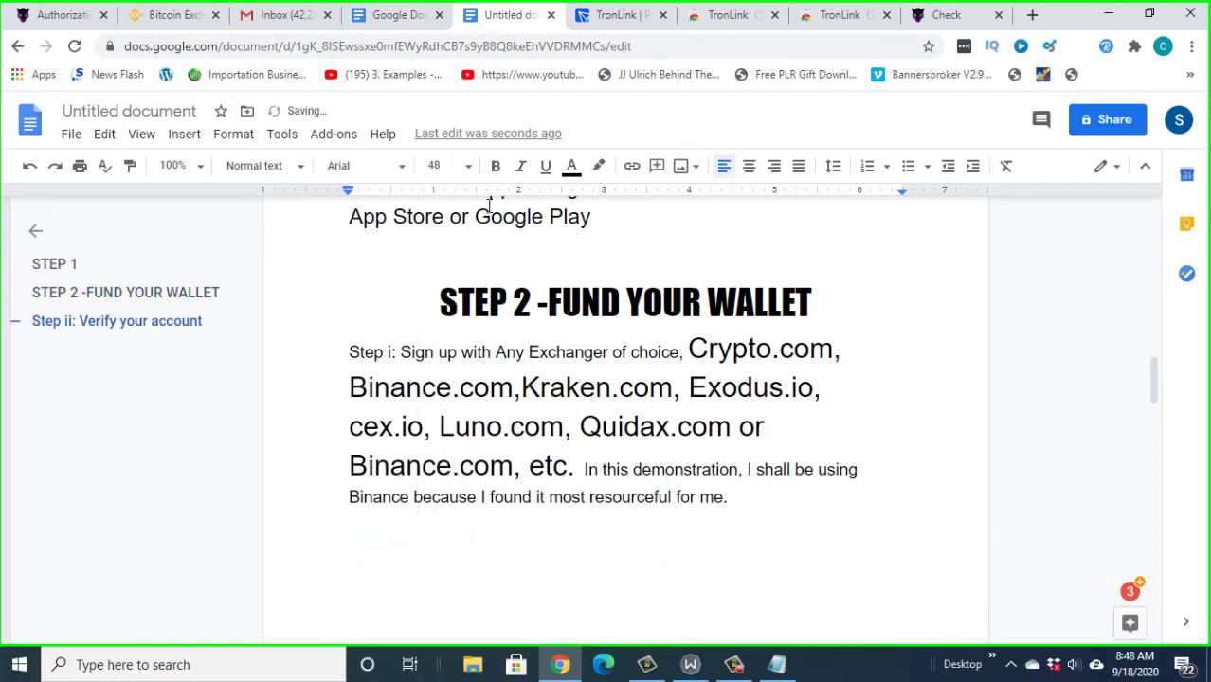
{"action": "left_click", "coordinate": [469, 168]}
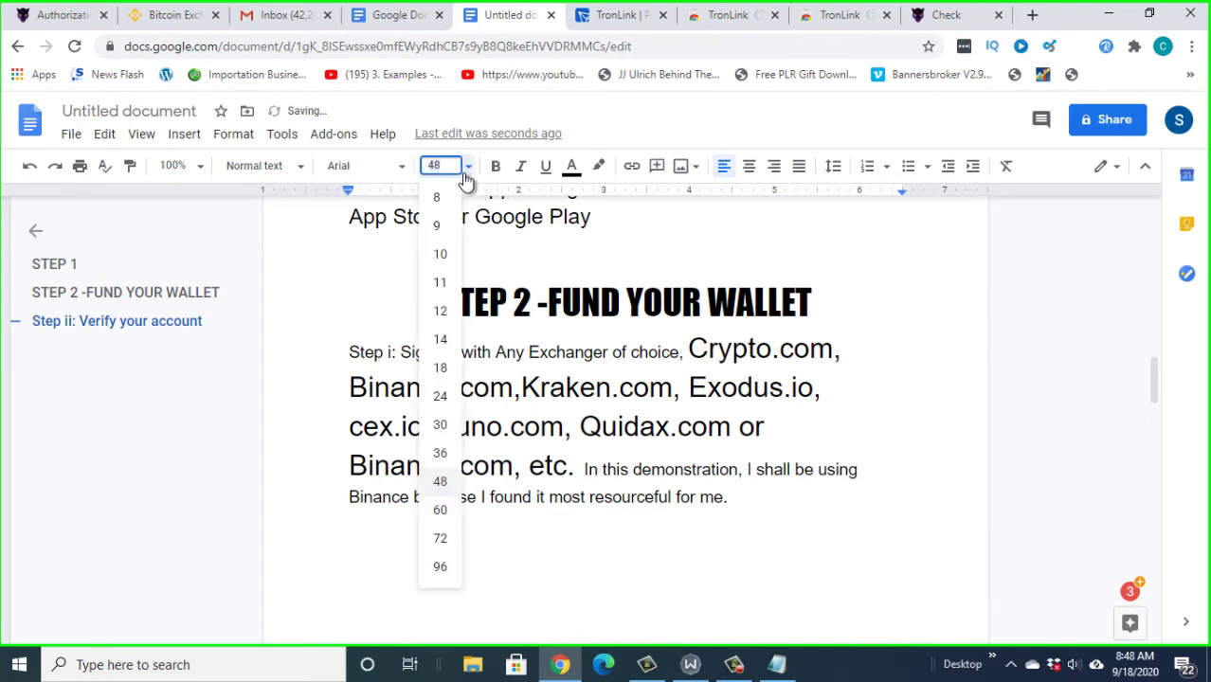
{"action": "left_click", "coordinate": [441, 368]}
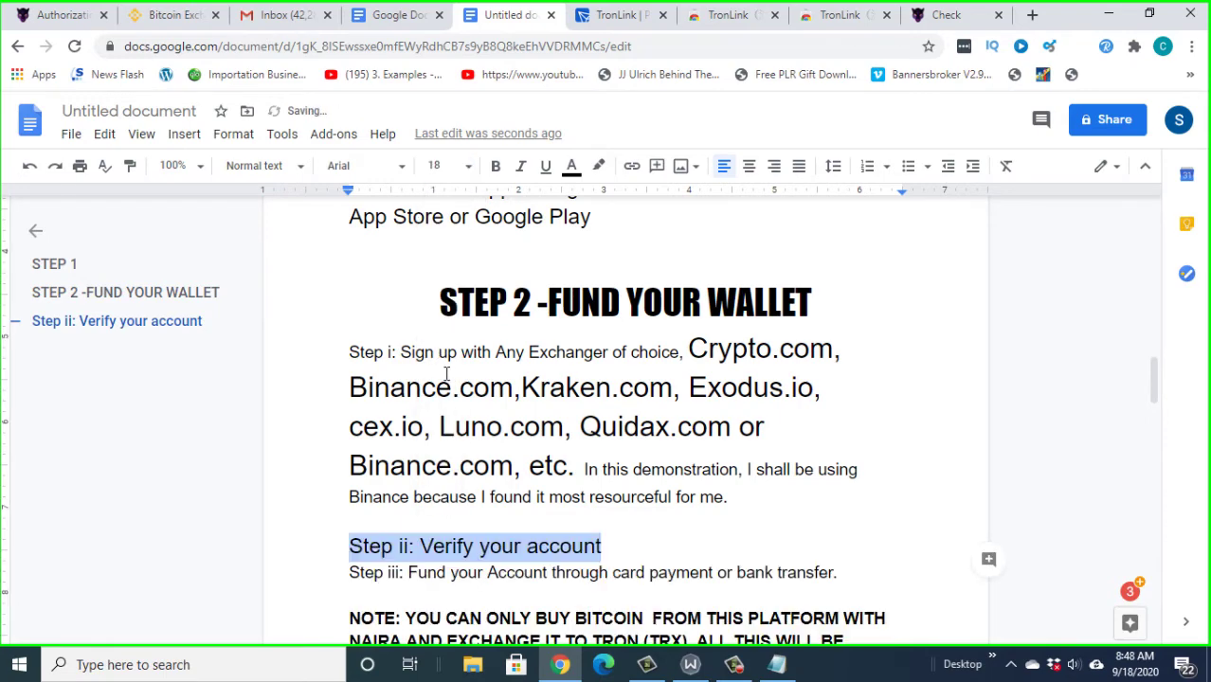
{"action": "left_click", "coordinate": [666, 524]}
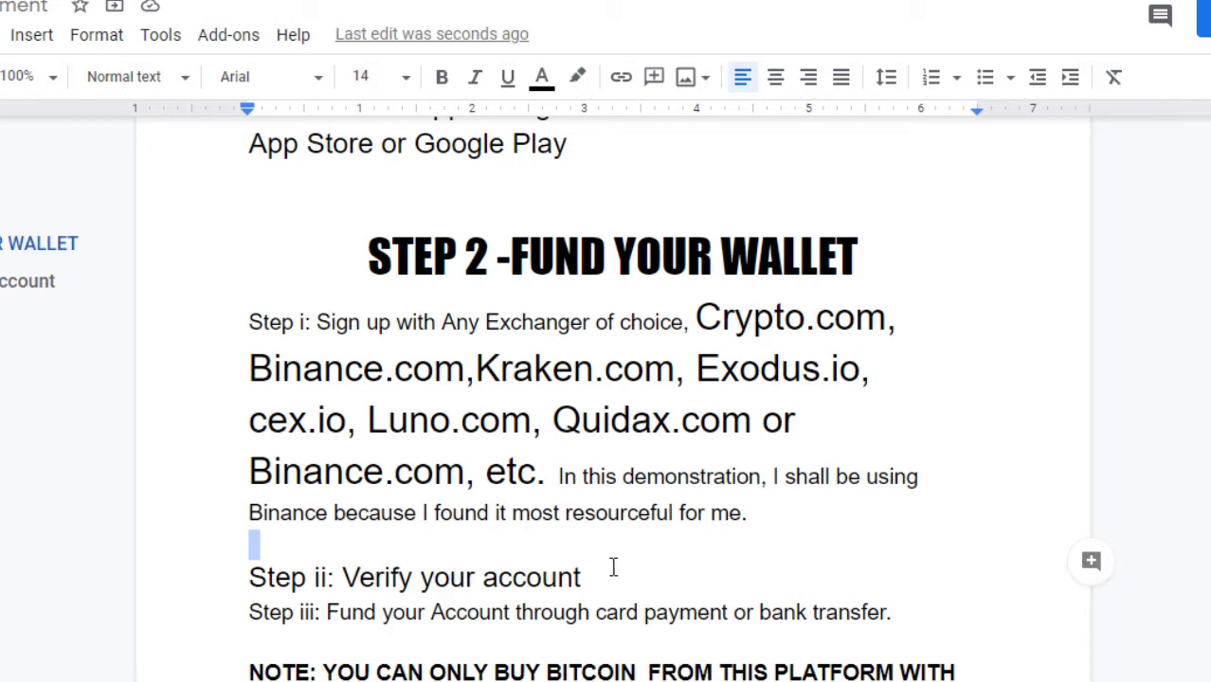
- Review the Step iii funding instruction and the bold note on buying Bitcoin with naira in the document
{"action": "scroll", "coordinate": [727, 579], "scroll_direction": "down", "scroll_amount": 2}
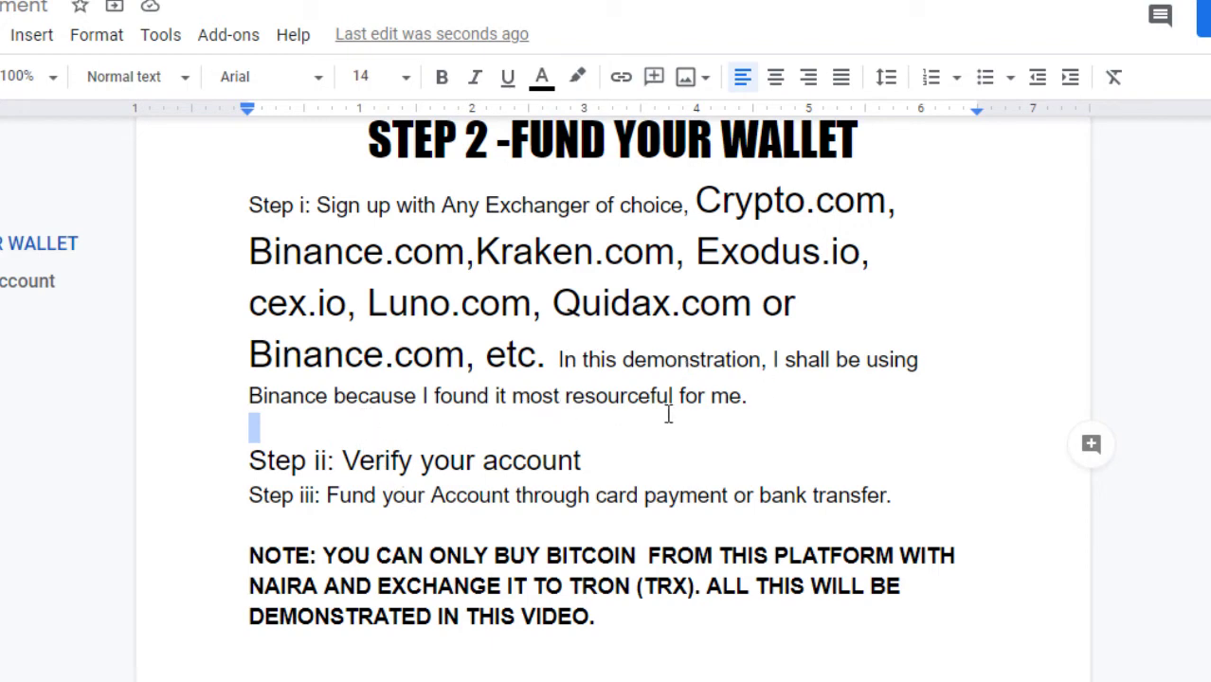
{"action": "scroll", "coordinate": [765, 414], "scroll_direction": "down", "scroll_amount": 3}
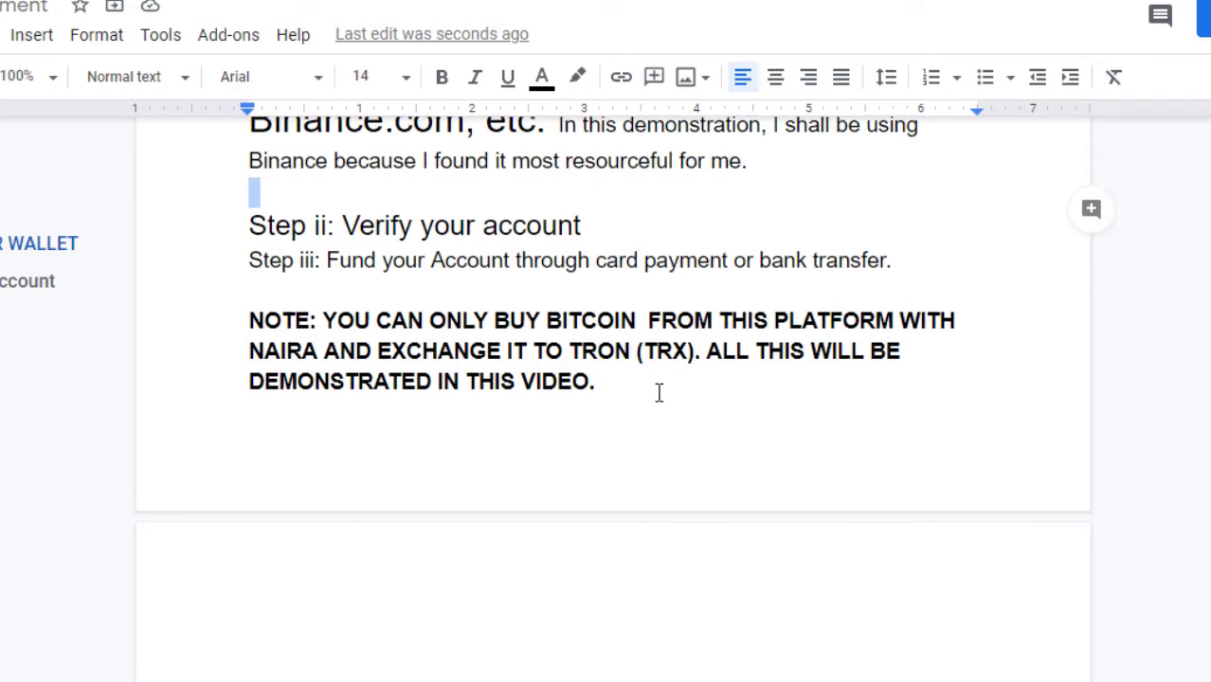
{"action": "scroll", "coordinate": [658, 393], "scroll_direction": "down", "scroll_amount": 4}
{"action": "scroll", "coordinate": [657, 393], "scroll_direction": "up", "scroll_amount": 6}
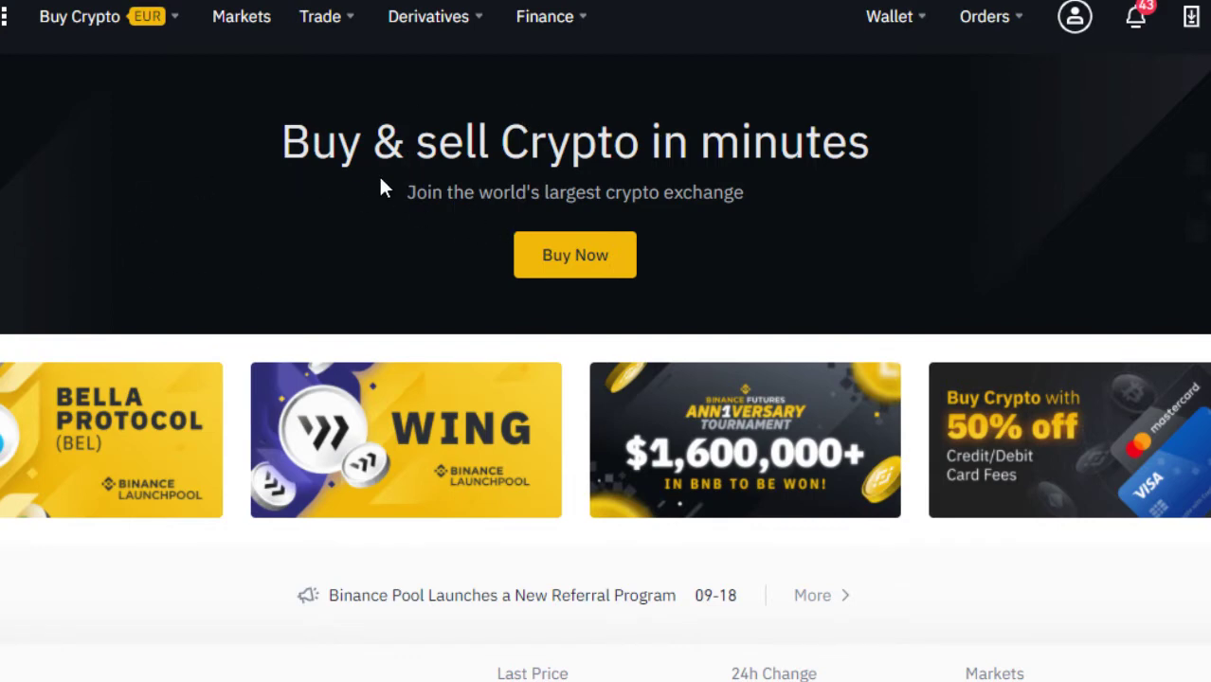
- Switch to Binance and open the fiat Bank Deposit page from the crypto purchase options
{"action": "mouse_move", "coordinate": [140, 61]}
{"action": "mouse_move", "coordinate": [168, 34]}
{"action": "mouse_move", "coordinate": [590, 14]}
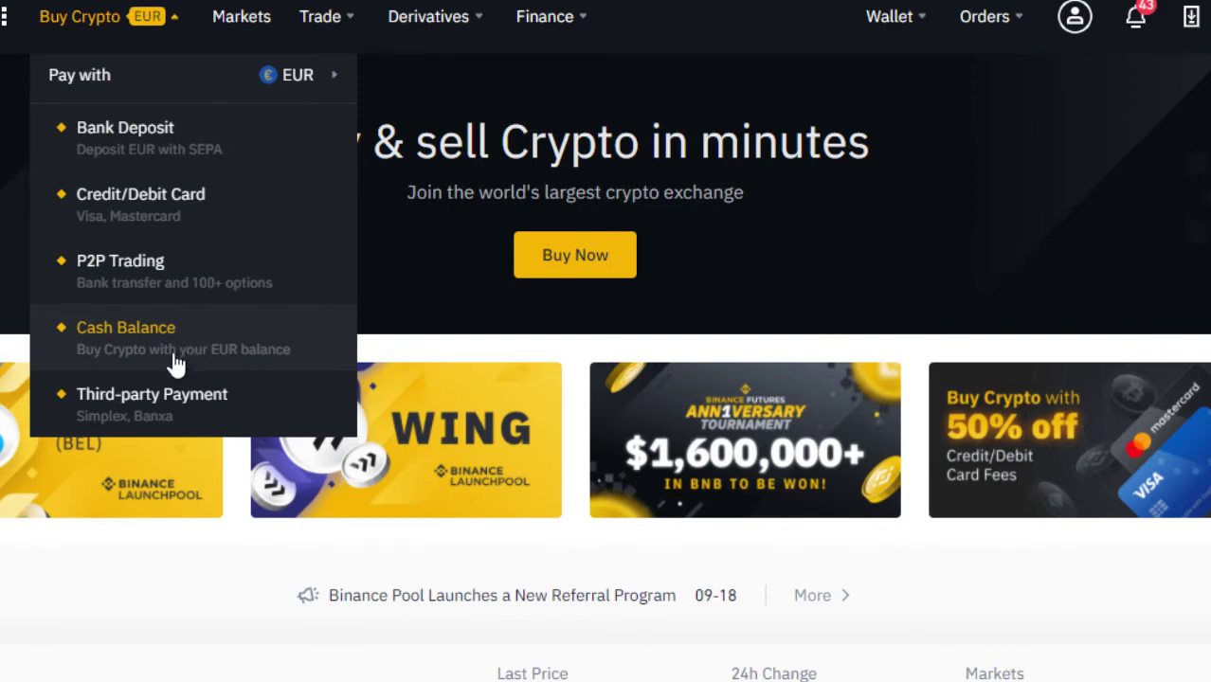
{"action": "left_click", "coordinate": [138, 139]}
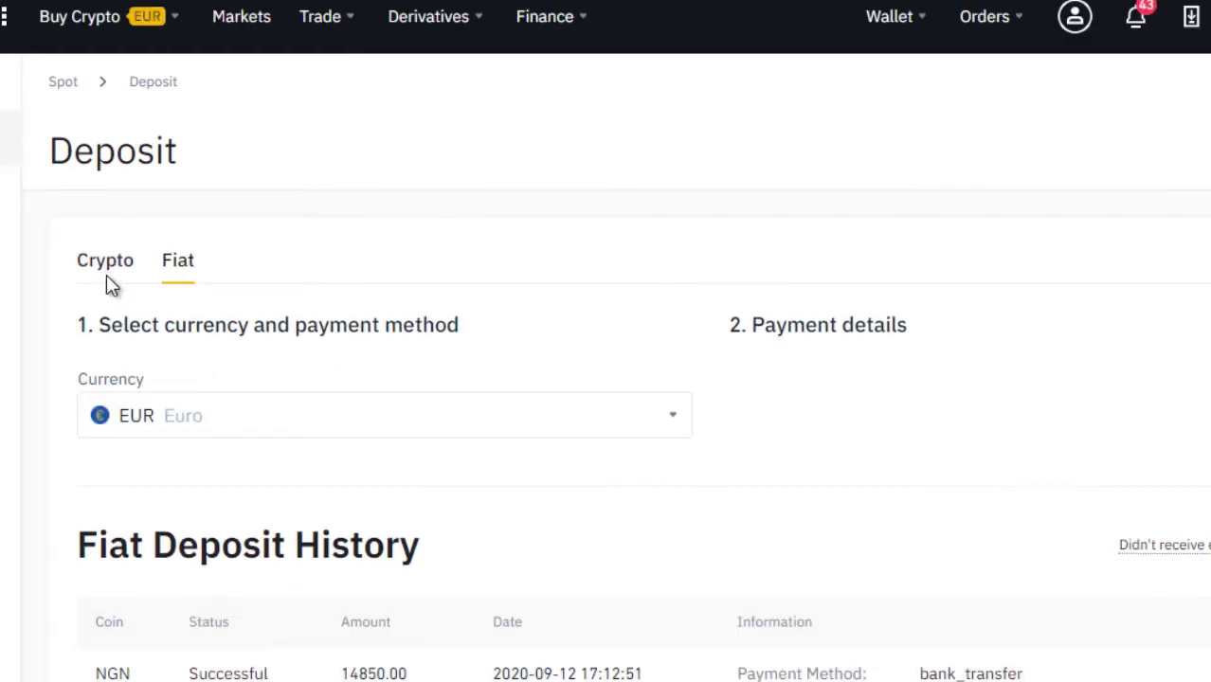
{"action": "left_click", "coordinate": [182, 284]}
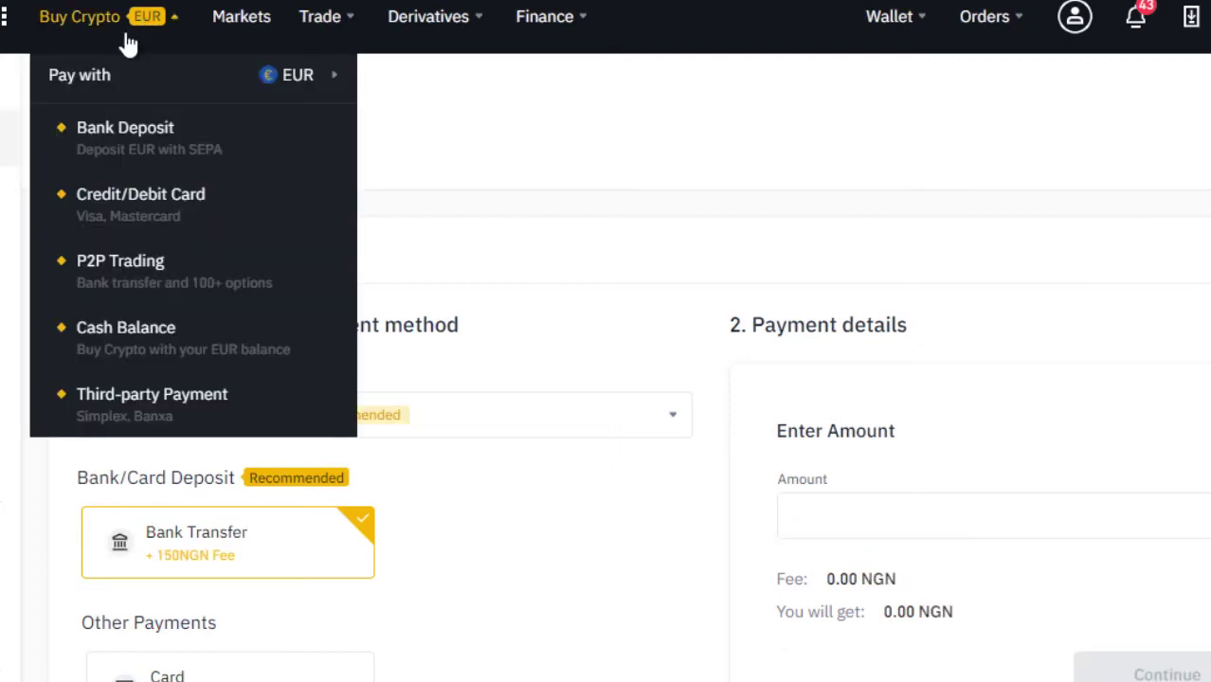
- Change the crypto purchase payment currency to NGN
{"action": "mouse_move", "coordinate": [156, 21]}
{"action": "left_click", "coordinate": [336, 85]}
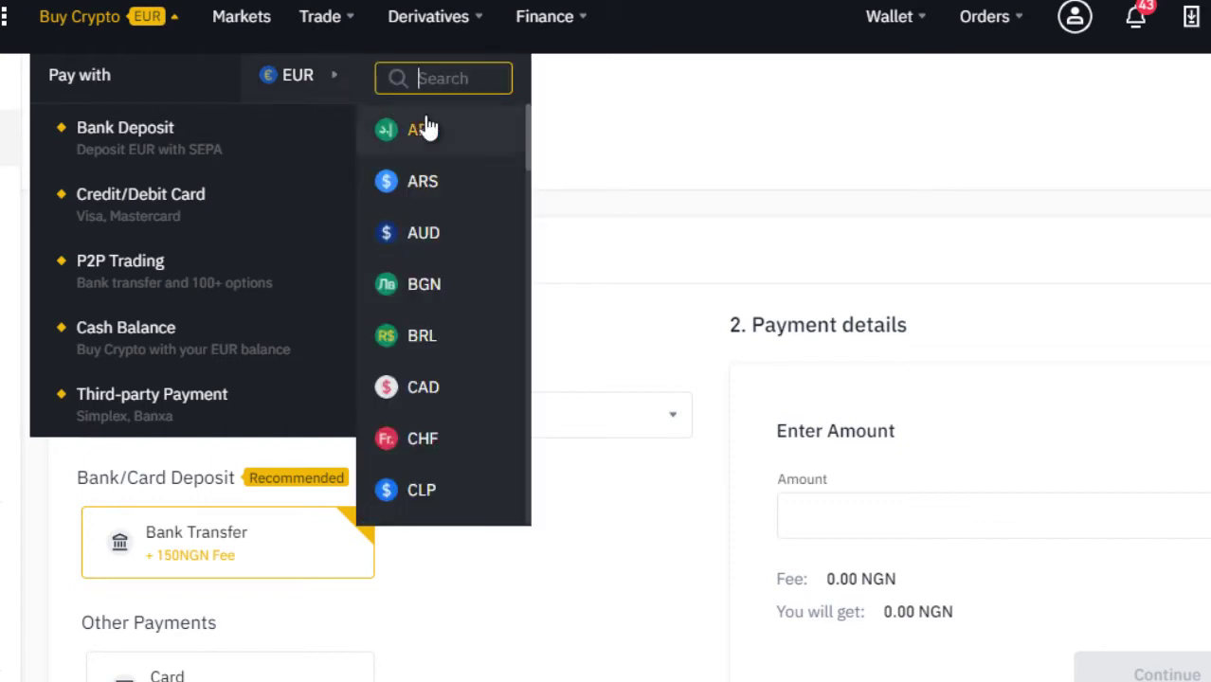
{"action": "scroll", "coordinate": [424, 125], "scroll_direction": "down", "scroll_amount": 6}
{"action": "scroll", "coordinate": [428, 128], "scroll_direction": "down", "scroll_amount": 7}
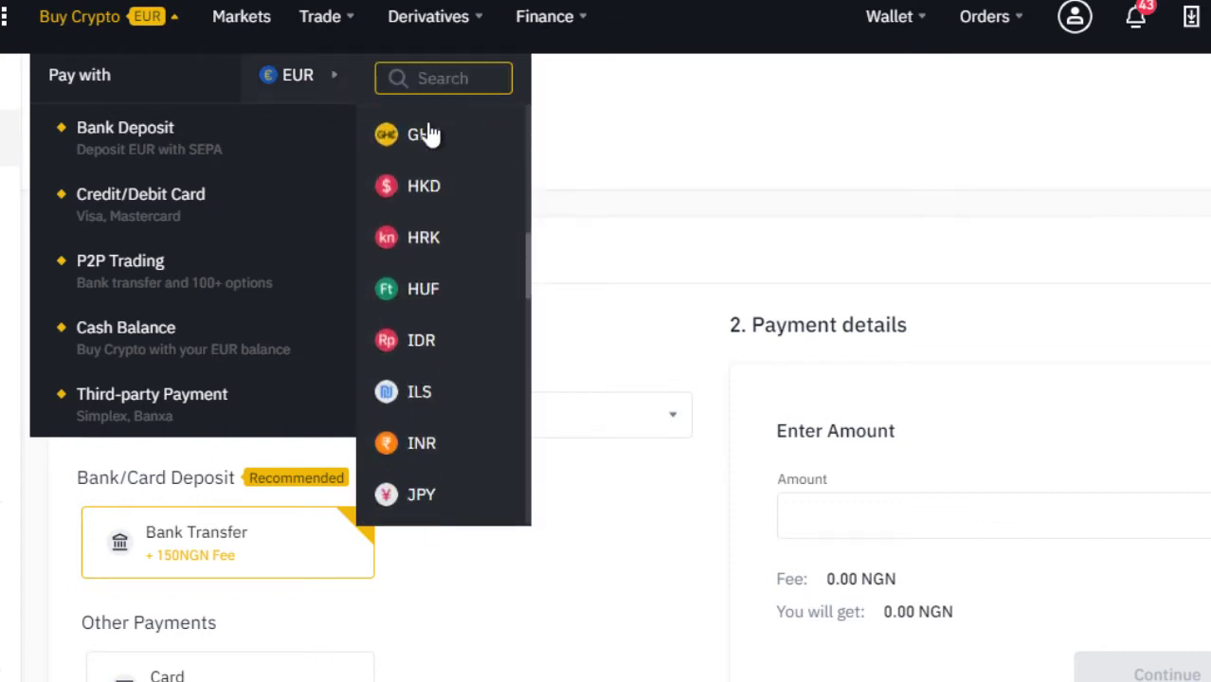
{"action": "scroll", "coordinate": [430, 140], "scroll_direction": "down", "scroll_amount": 2}
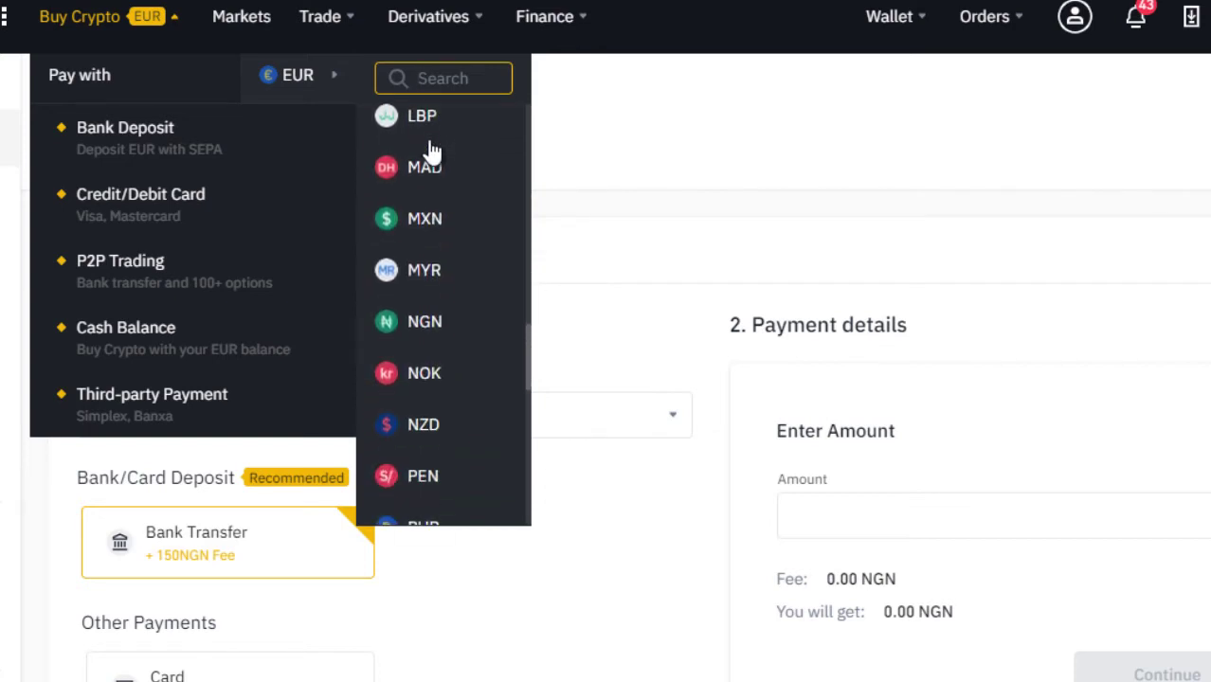
{"action": "left_click", "coordinate": [408, 326]}
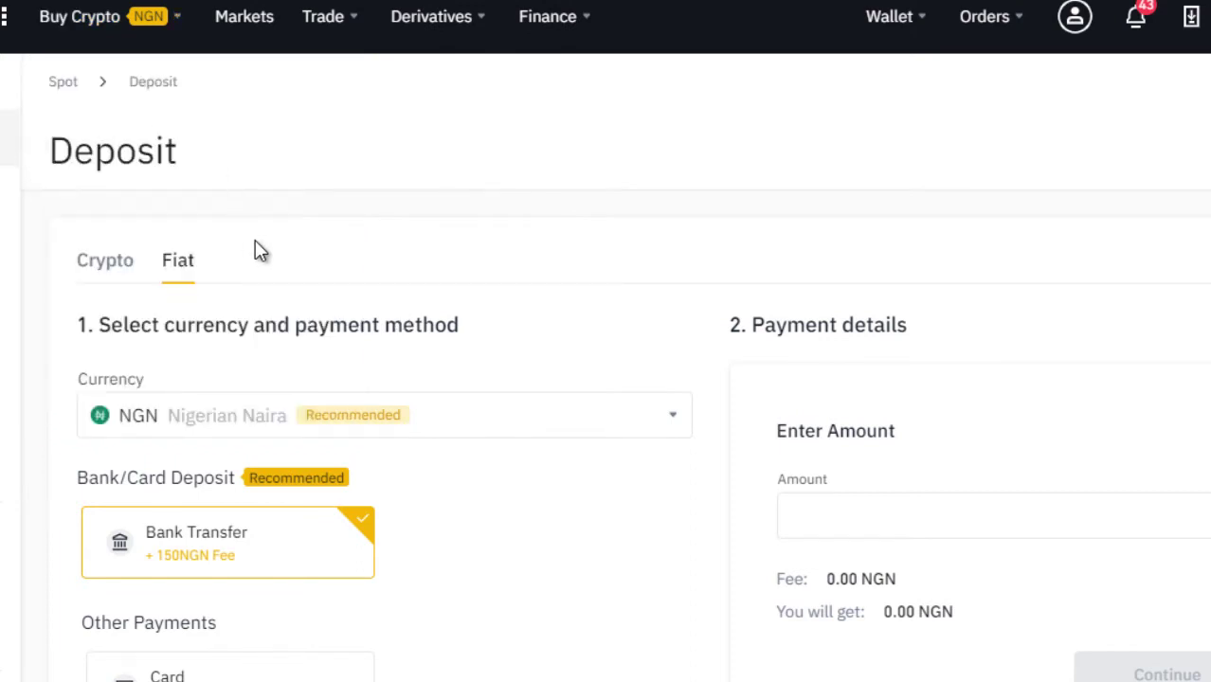
- Enter 100000 NGN as the deposit amount for the Bank Transfer method and continue to the payment
{"action": "scroll", "coordinate": [258, 250], "scroll_direction": "down", "scroll_amount": 3}
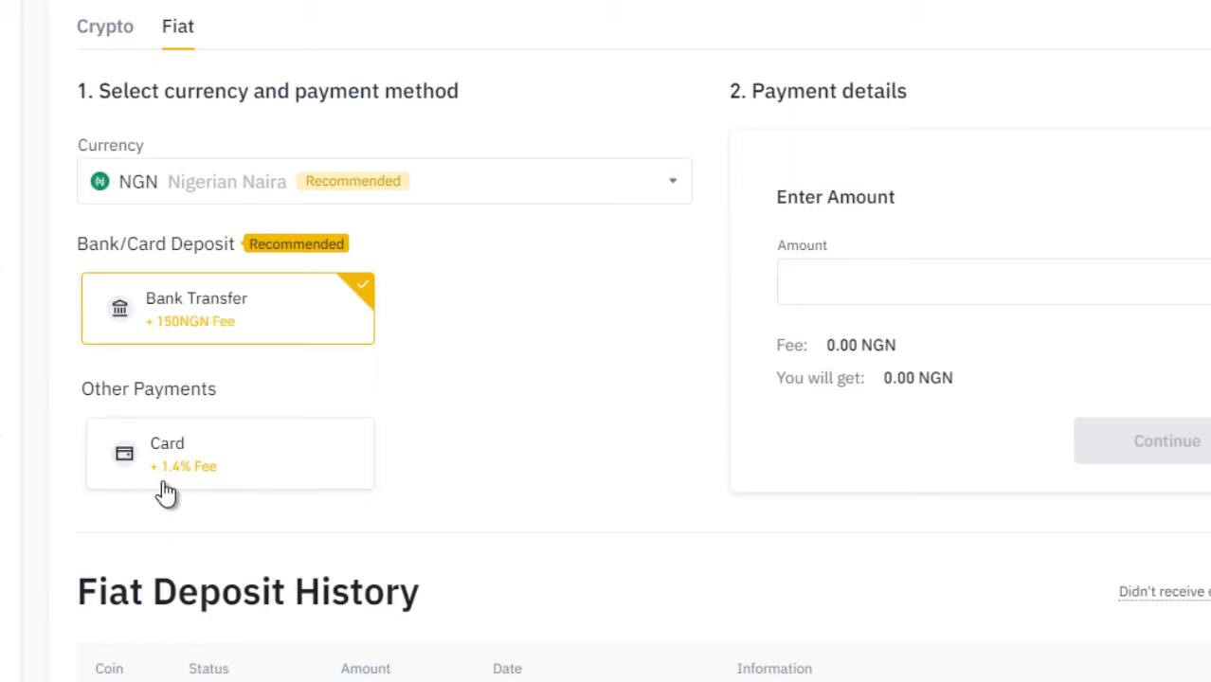
{"action": "left_click", "coordinate": [853, 290]}
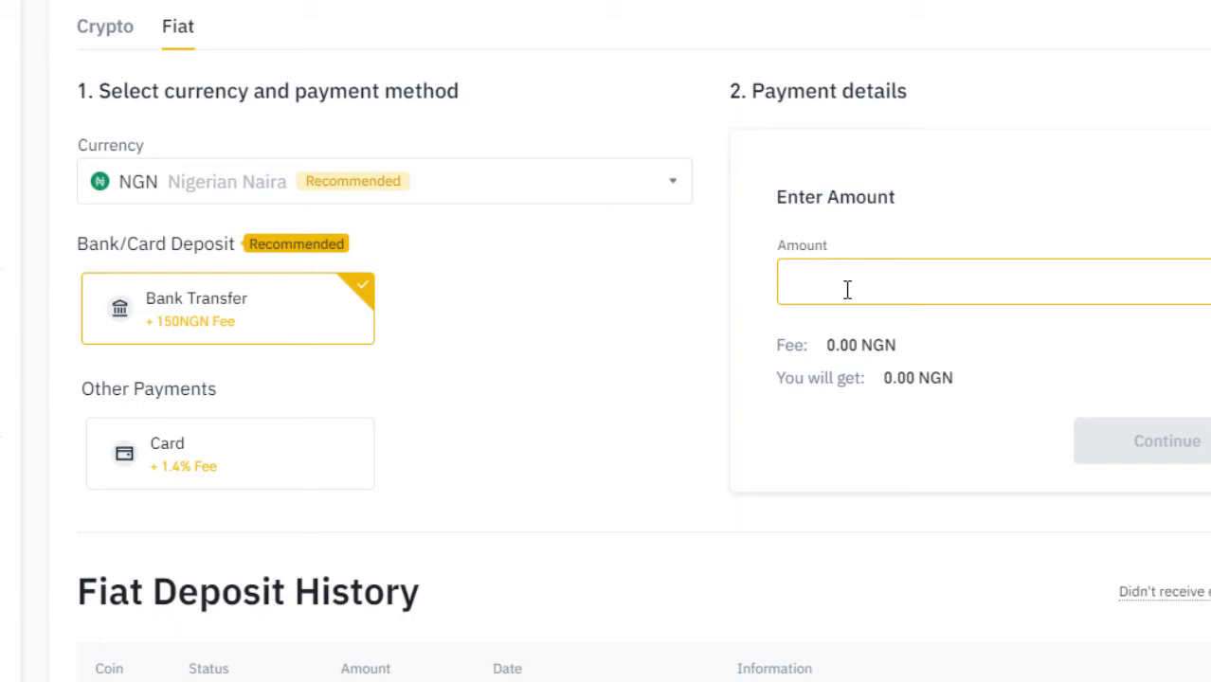
{"action": "type", "text": "10"}
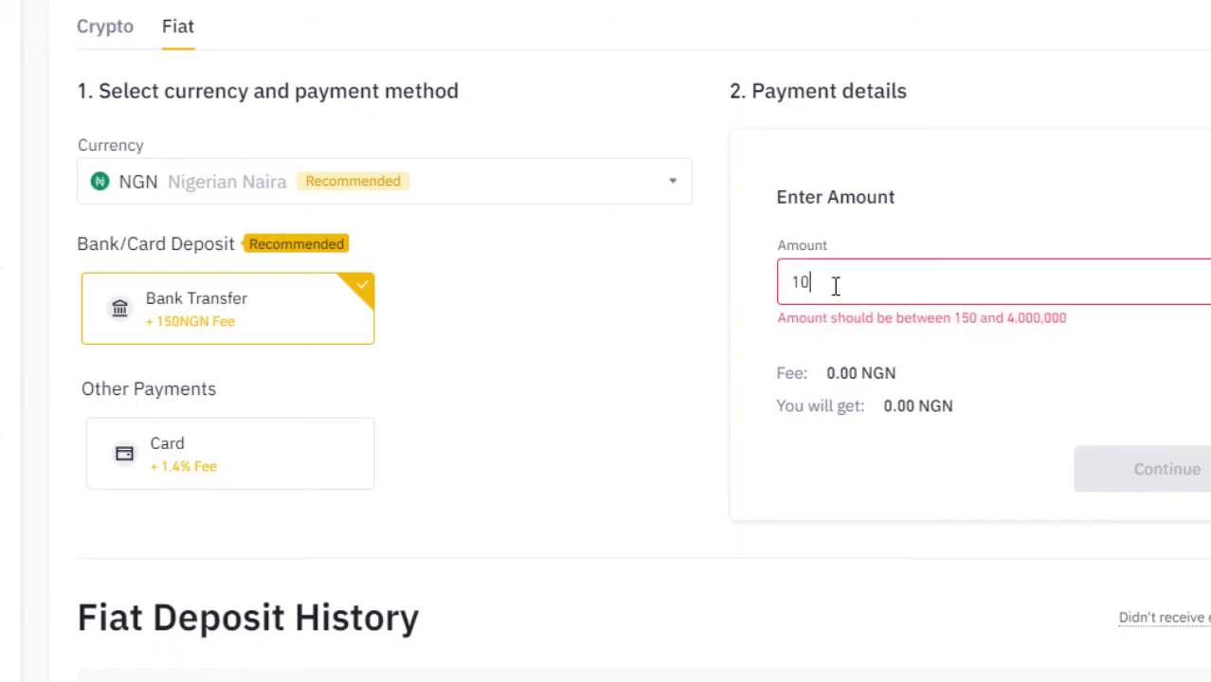
{"action": "type", "text": "0000"}
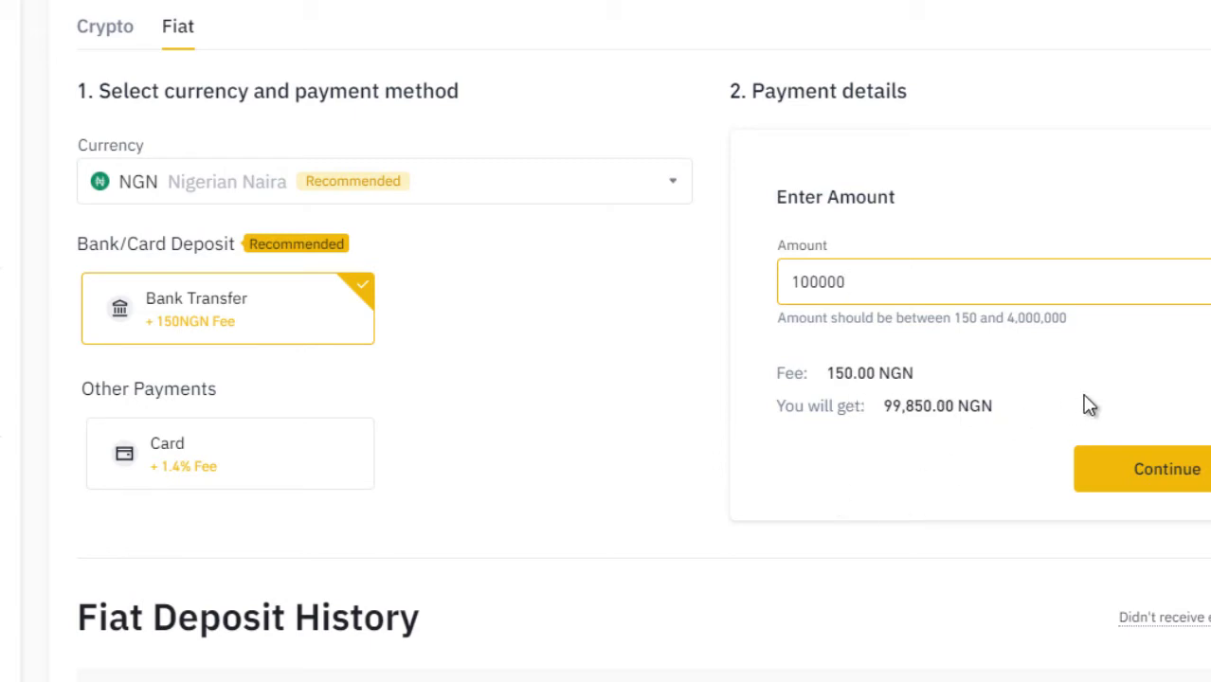
{"action": "left_click", "coordinate": [1194, 474]}
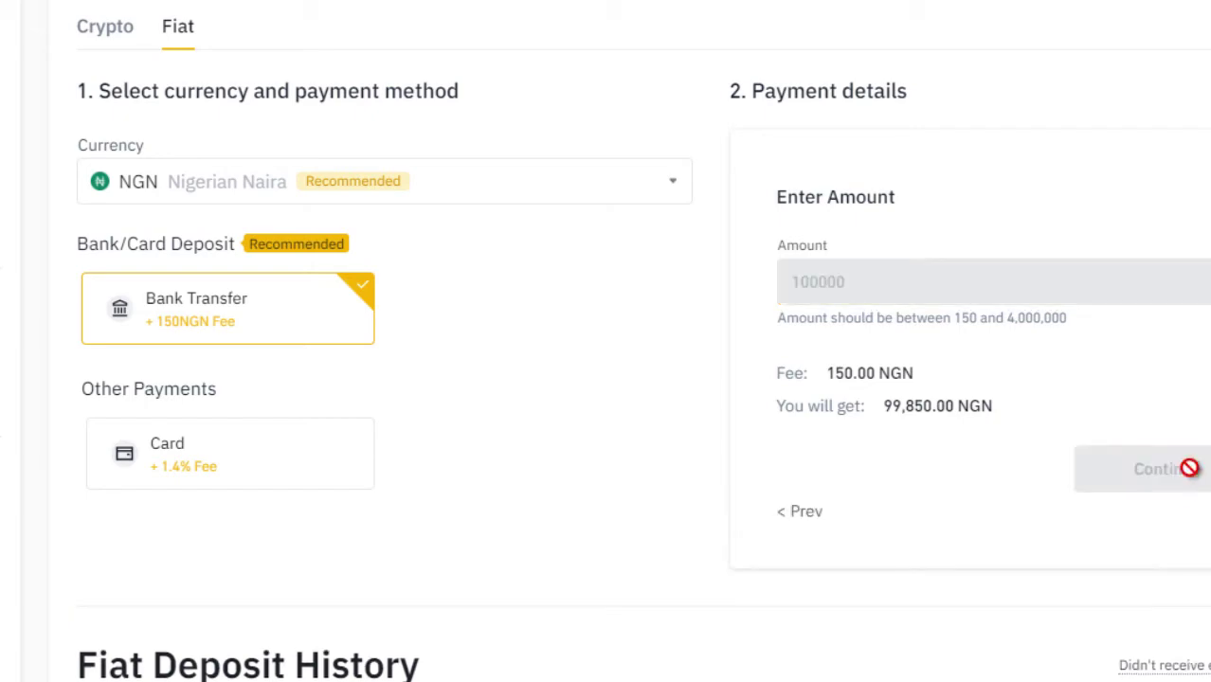